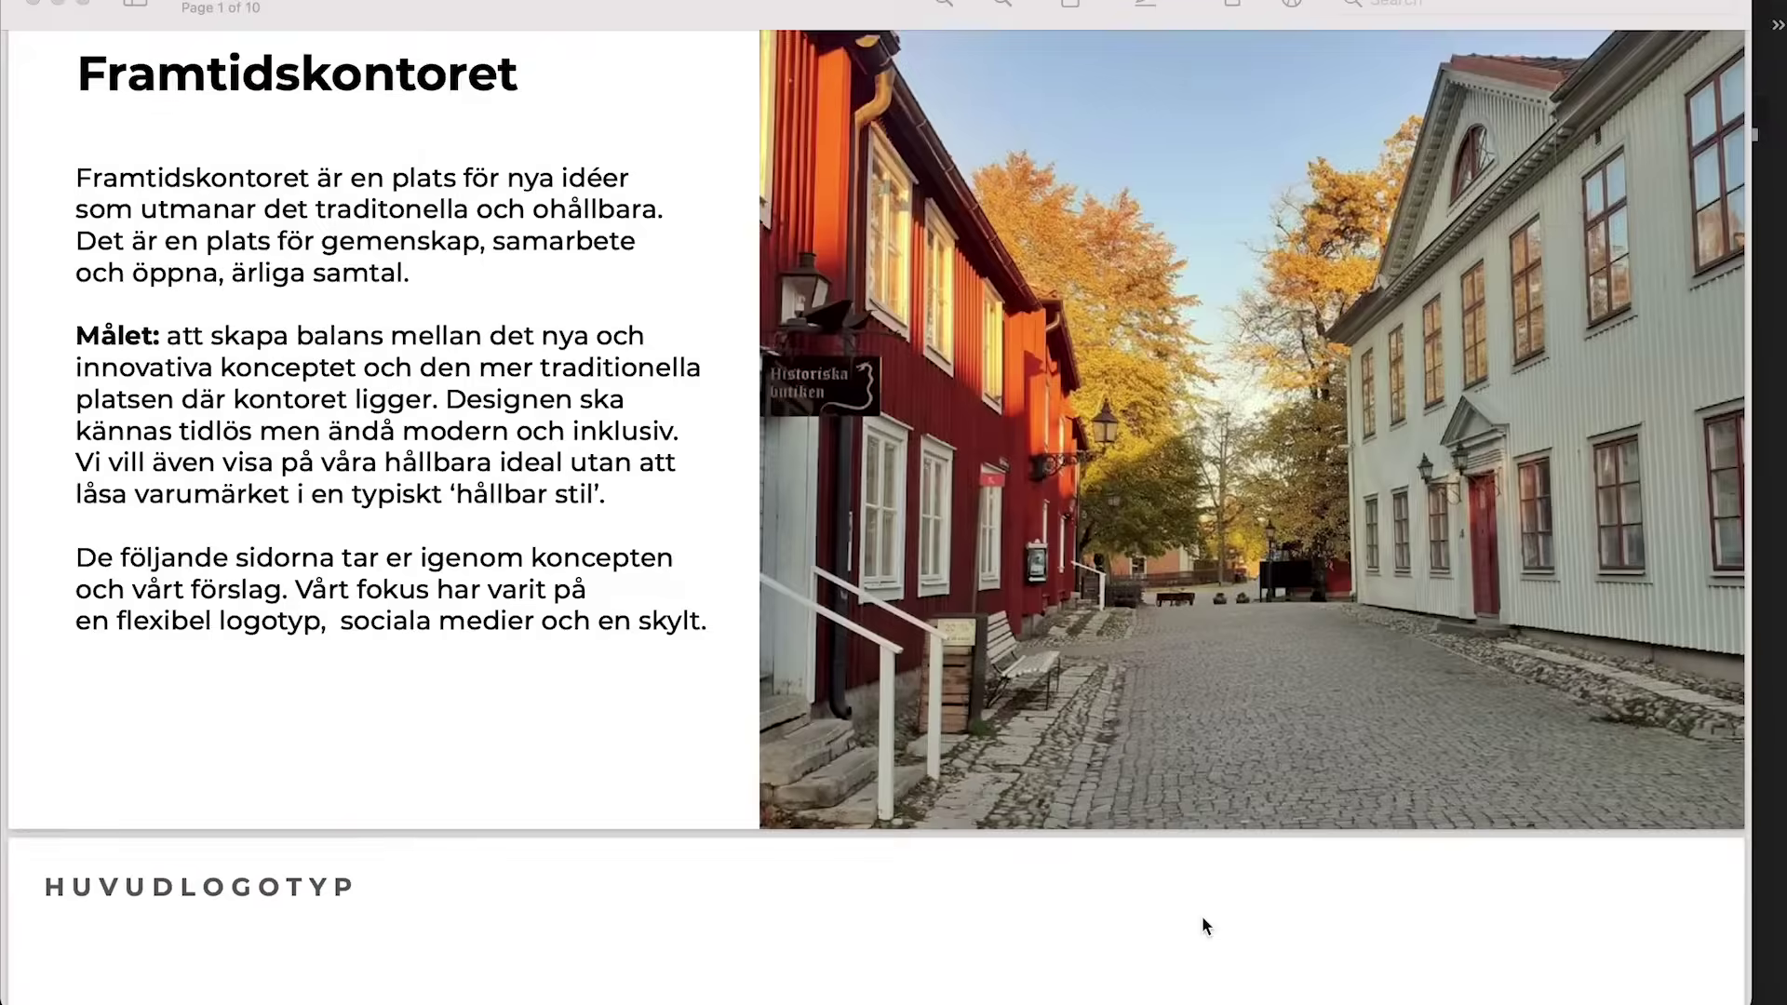
- Scroll the concept presentation in Preview from the intro to the page-7 colour examples
{"action": "scroll", "coordinate": [1206, 889], "scroll_direction": "down", "scroll_amount": 15}
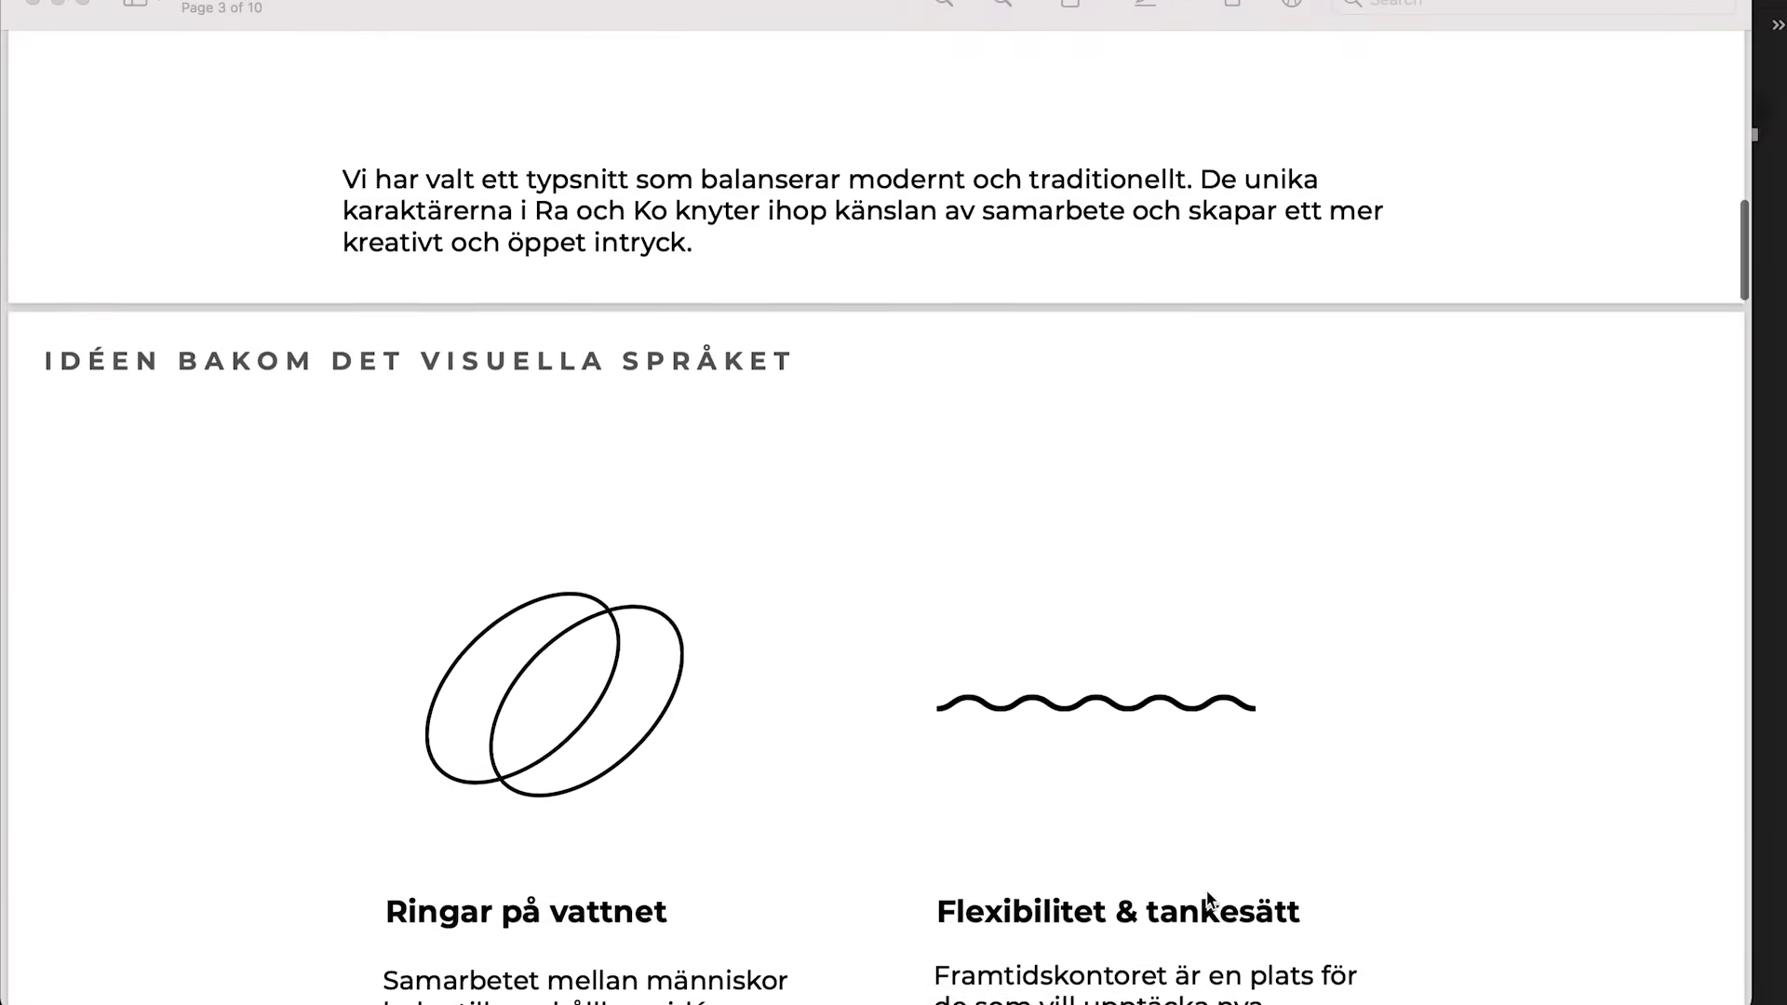
{"action": "scroll", "coordinate": [1207, 891], "scroll_direction": "down", "scroll_amount": 3}
{"action": "scroll", "coordinate": [1207, 891], "scroll_direction": "down", "scroll_amount": 10}
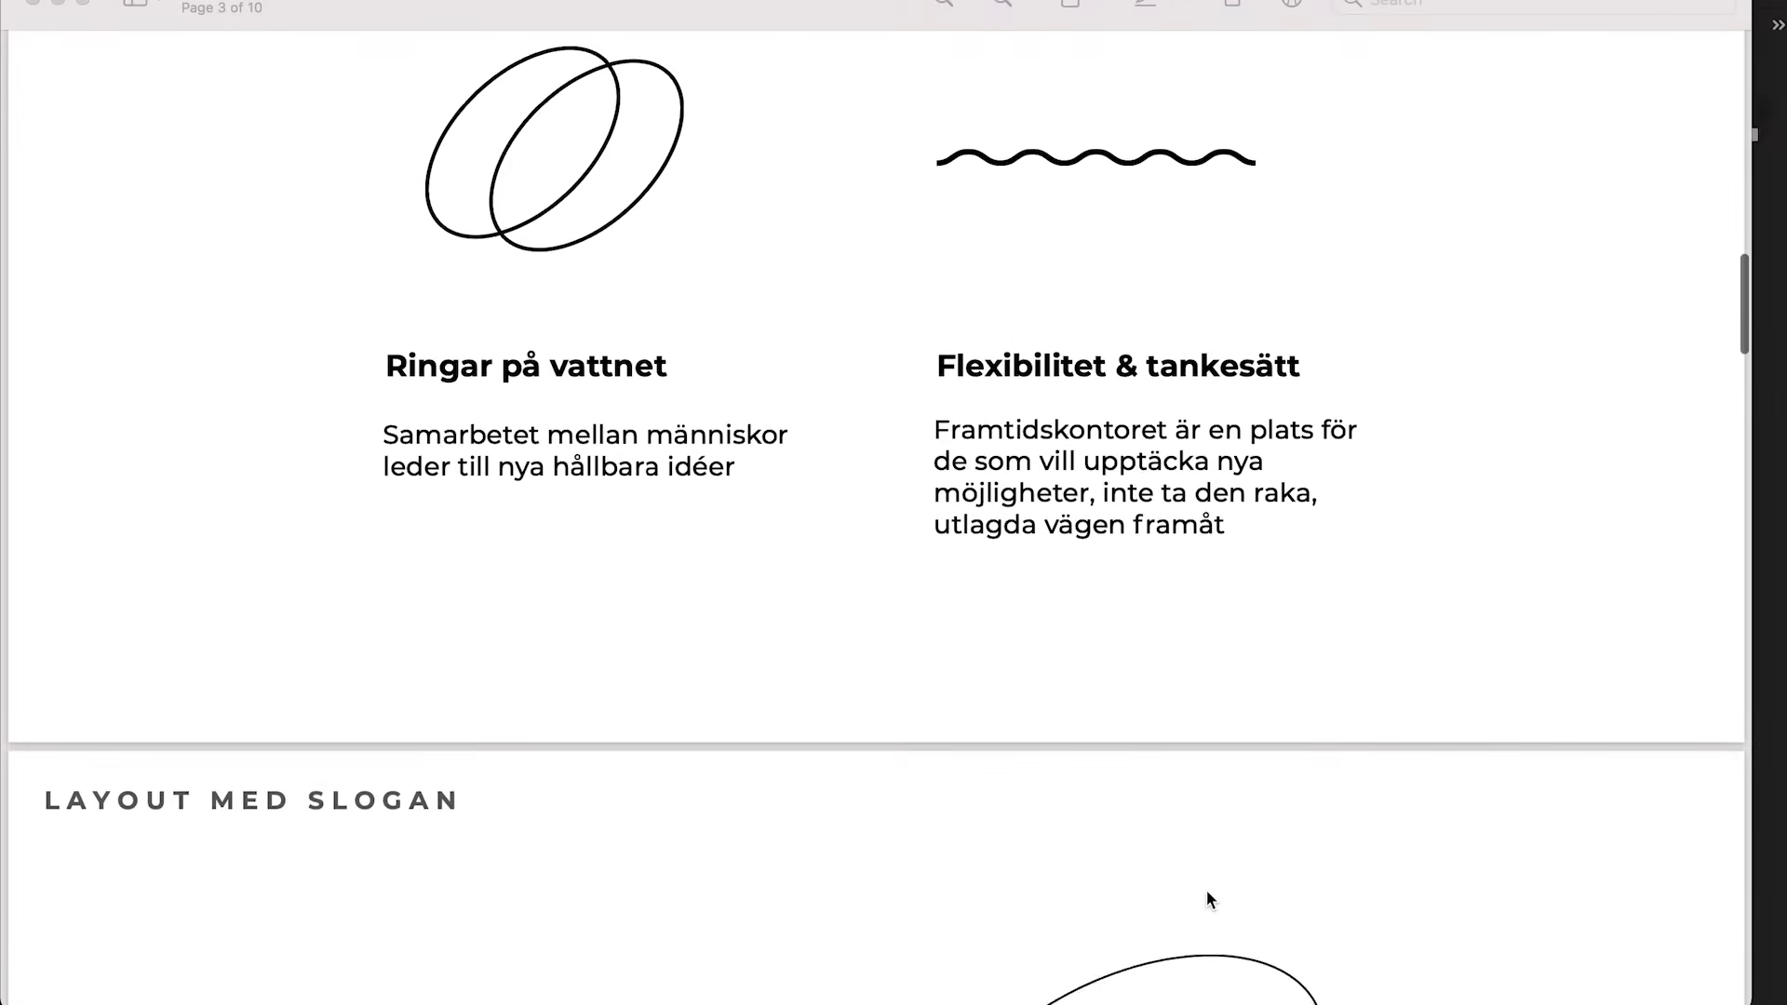
{"action": "scroll", "coordinate": [1206, 889], "scroll_direction": "down", "scroll_amount": 5}
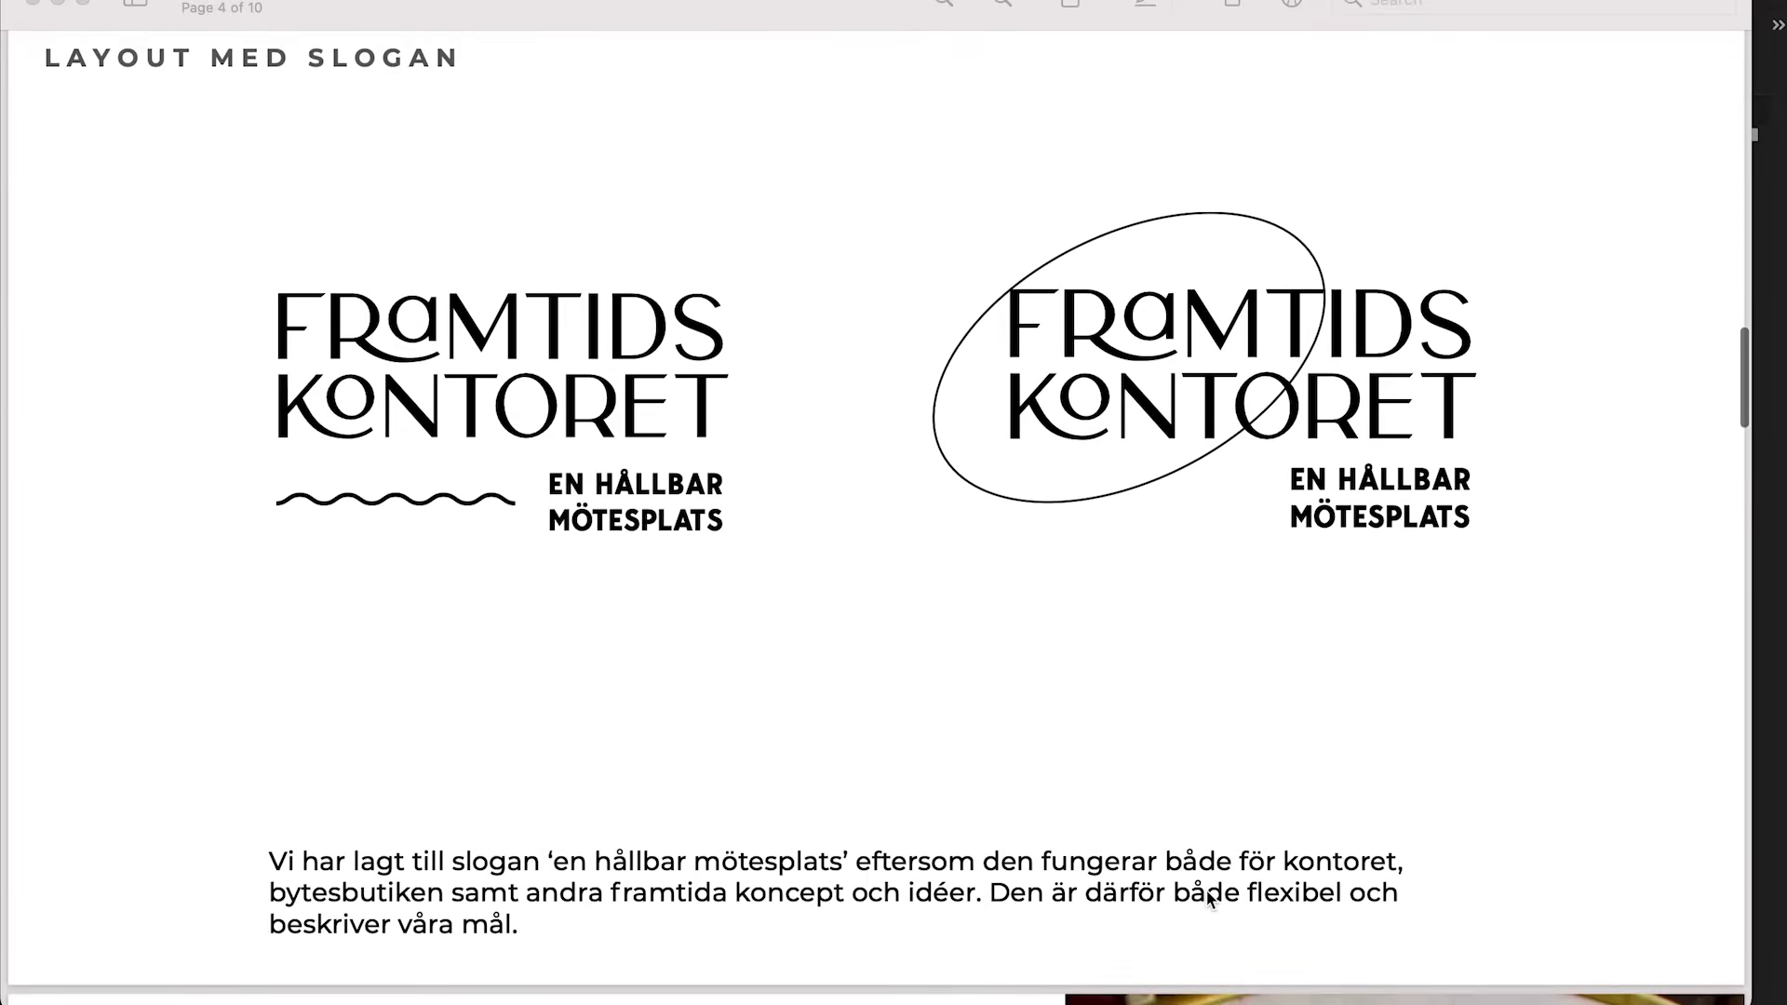
{"action": "scroll", "coordinate": [1206, 889], "scroll_direction": "down", "scroll_amount": 4}
{"action": "scroll", "coordinate": [1206, 891], "scroll_direction": "down", "scroll_amount": 6}
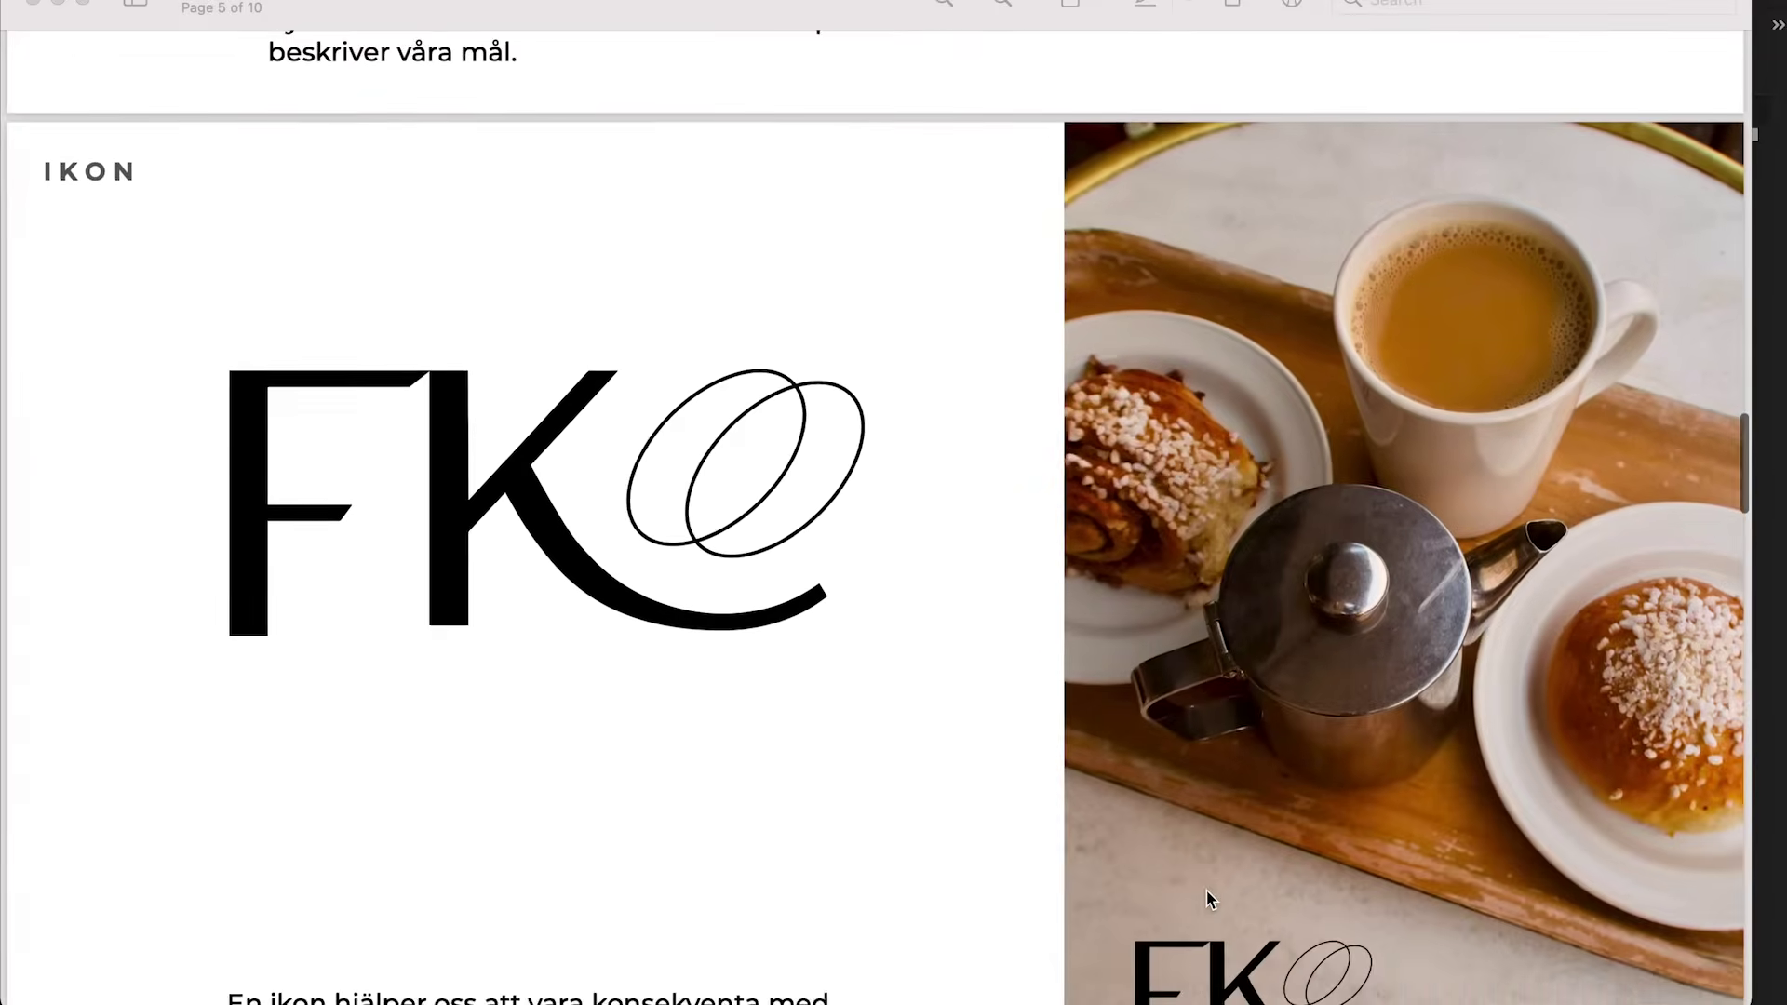
{"action": "scroll", "coordinate": [1206, 889], "scroll_direction": "down", "scroll_amount": 10}
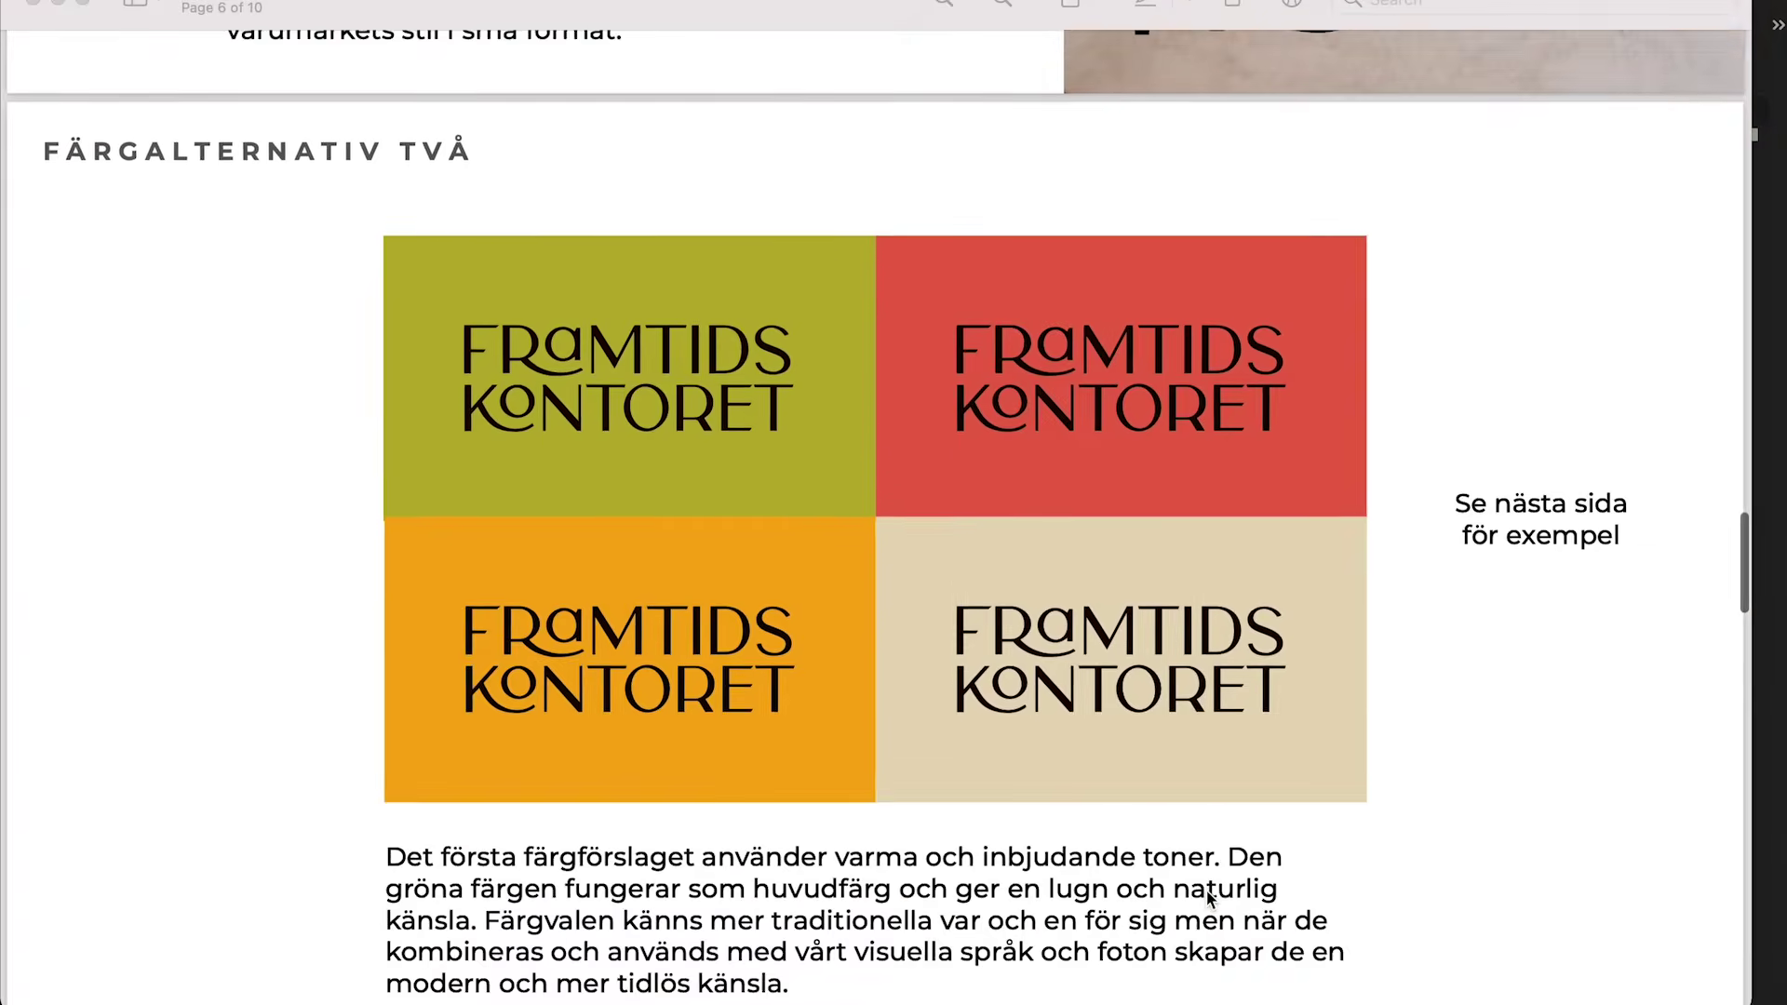
{"action": "scroll", "coordinate": [1206, 889], "scroll_direction": "down", "scroll_amount": 10}
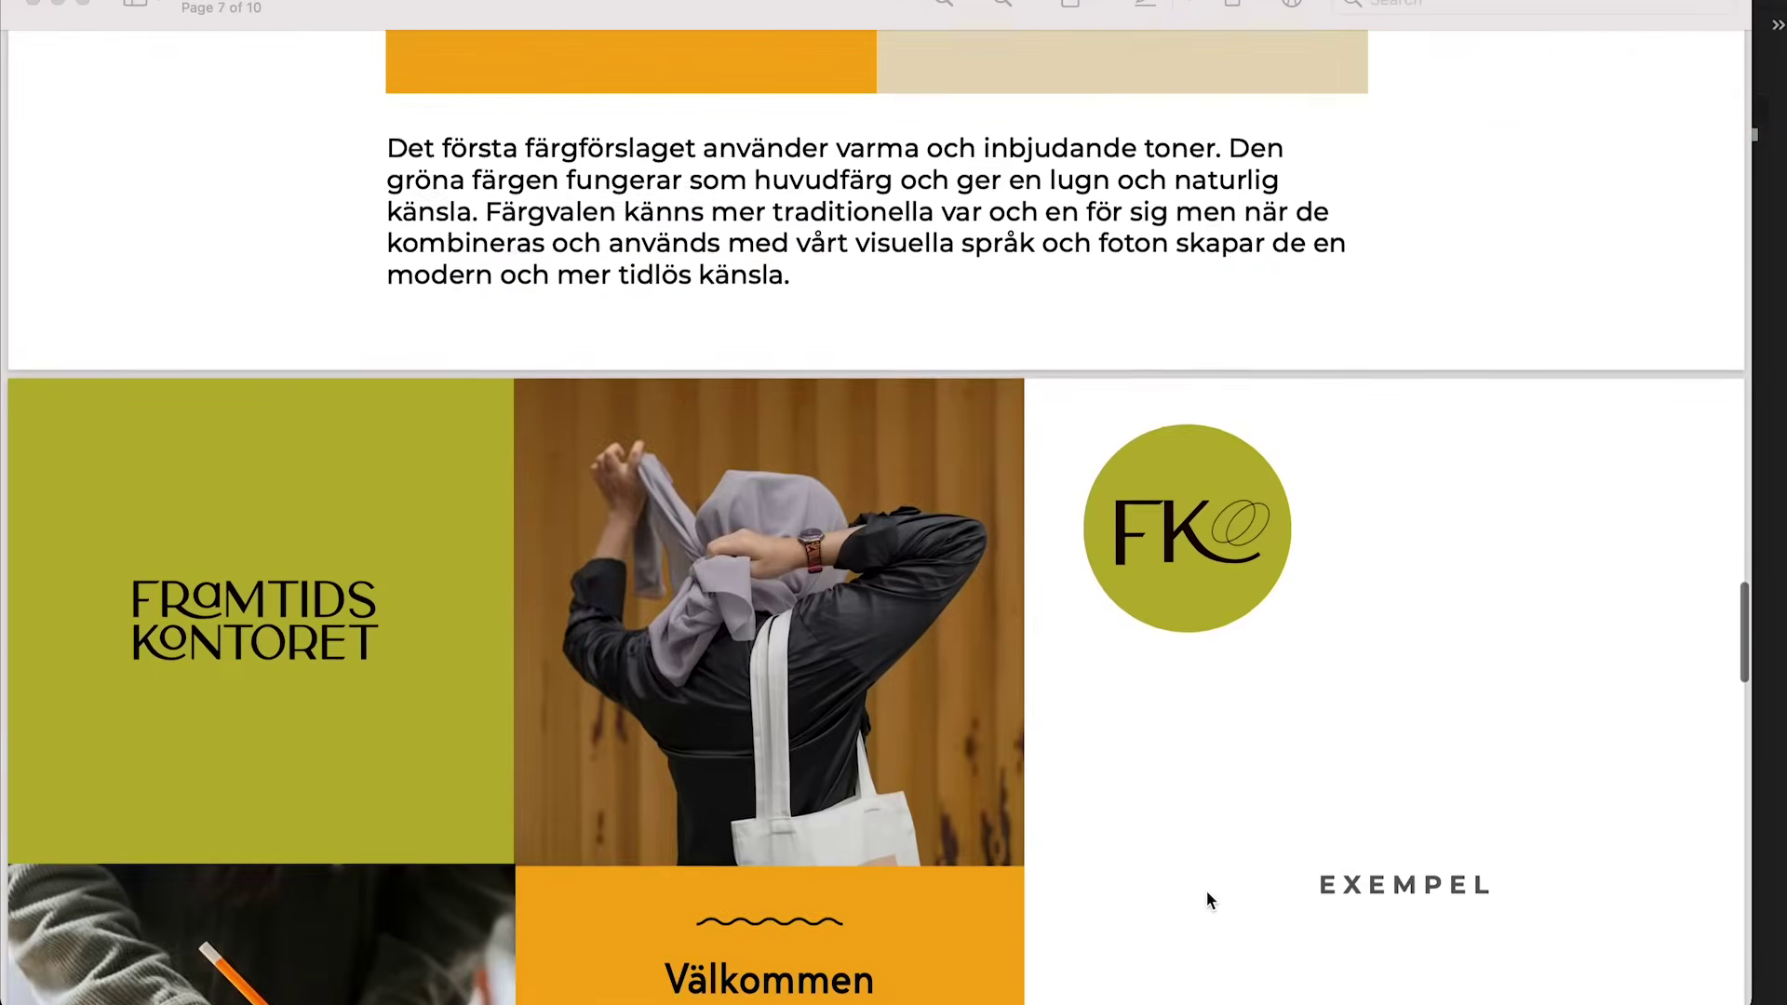
{"action": "scroll", "coordinate": [1206, 891], "scroll_direction": "down", "scroll_amount": 3}
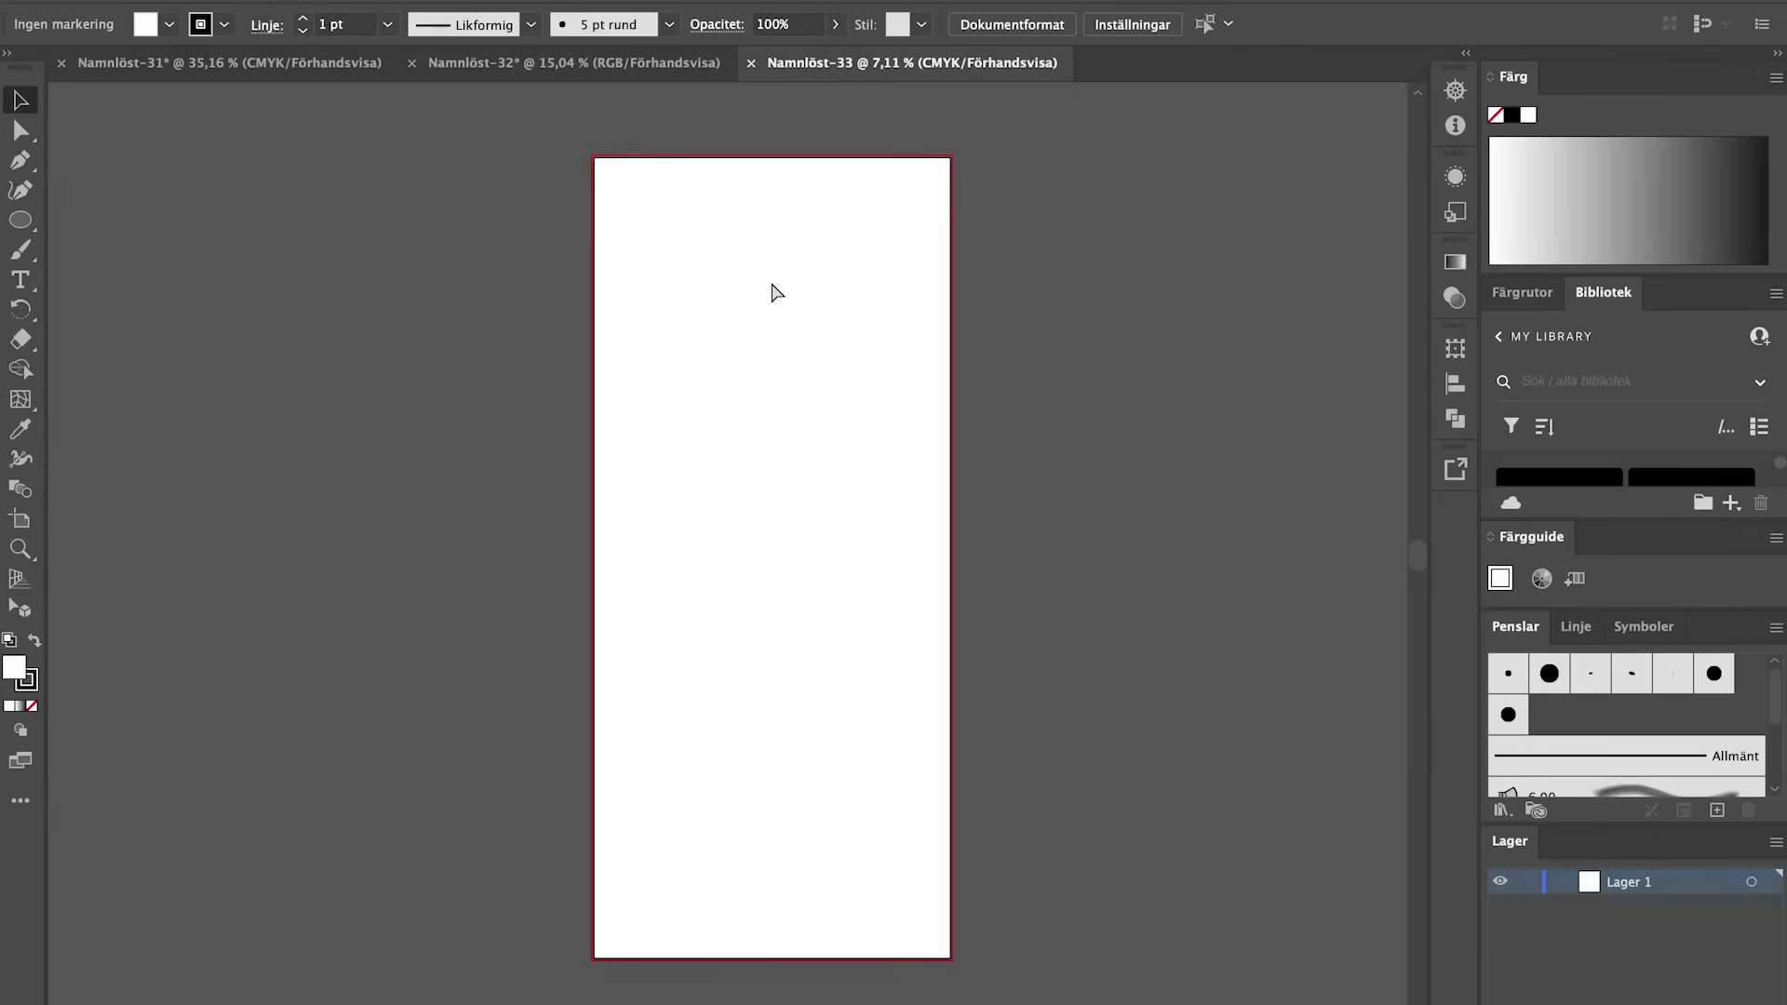
- Paste the Framtidskontoret logo and place it in the banner's top-left corner
{"action": "key", "text": "ctrl+v"}
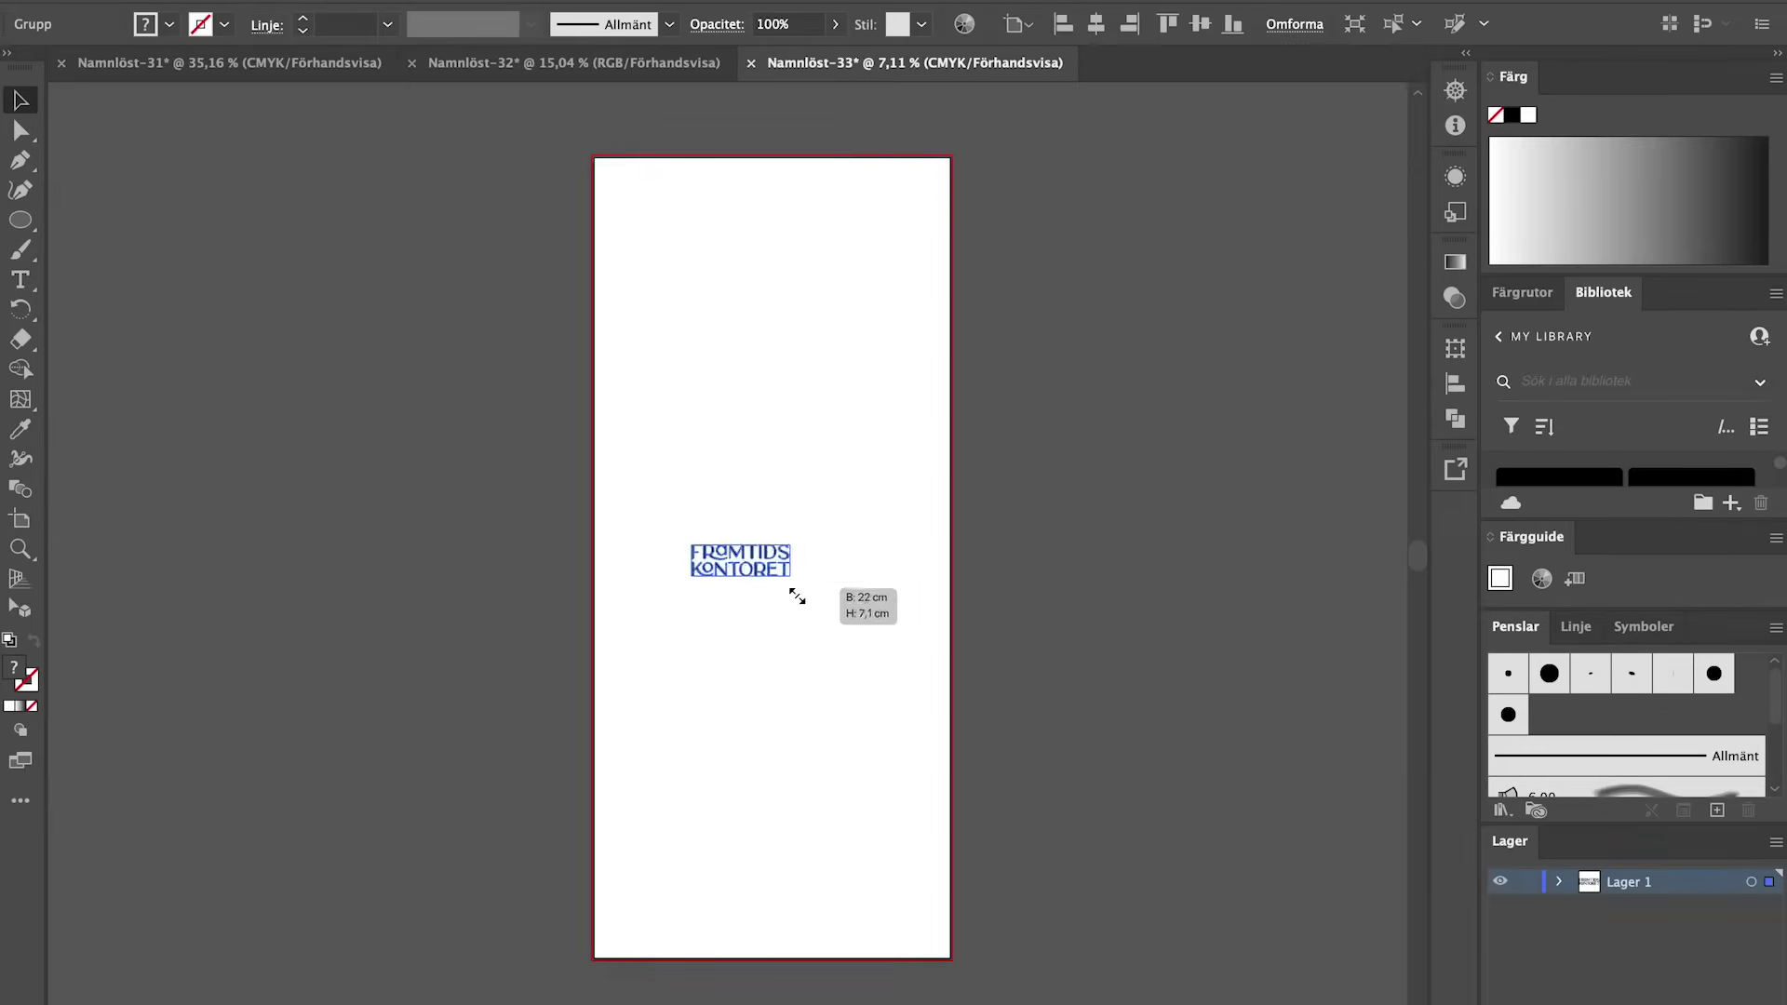
{"action": "left_click_drag", "start_coordinate": [782, 582], "coordinate": [711, 219]}
{"action": "left_click", "coordinate": [1024, 319]}
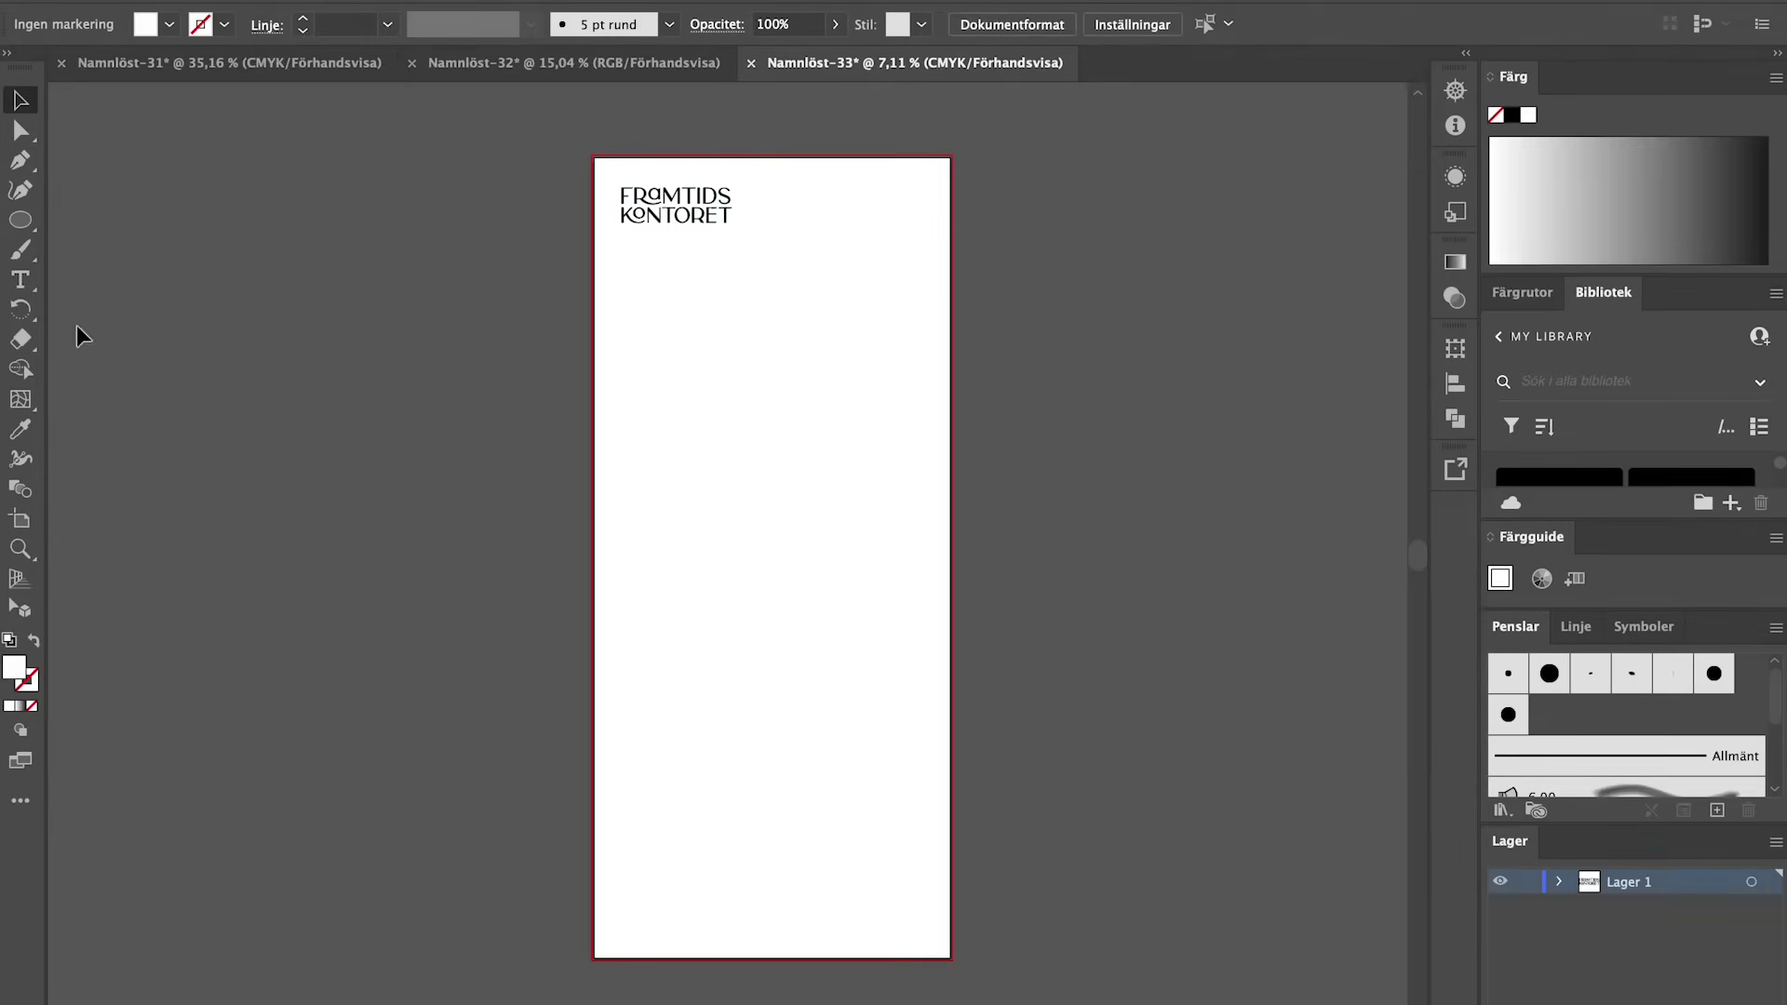
- Add a text frame below the logo with the headline copied from the copy document, at 100 pt
{"action": "left_click", "coordinate": [37, 279]}
{"action": "left_click_drag", "start_coordinate": [872, 354], "coordinate": [896, 365]}
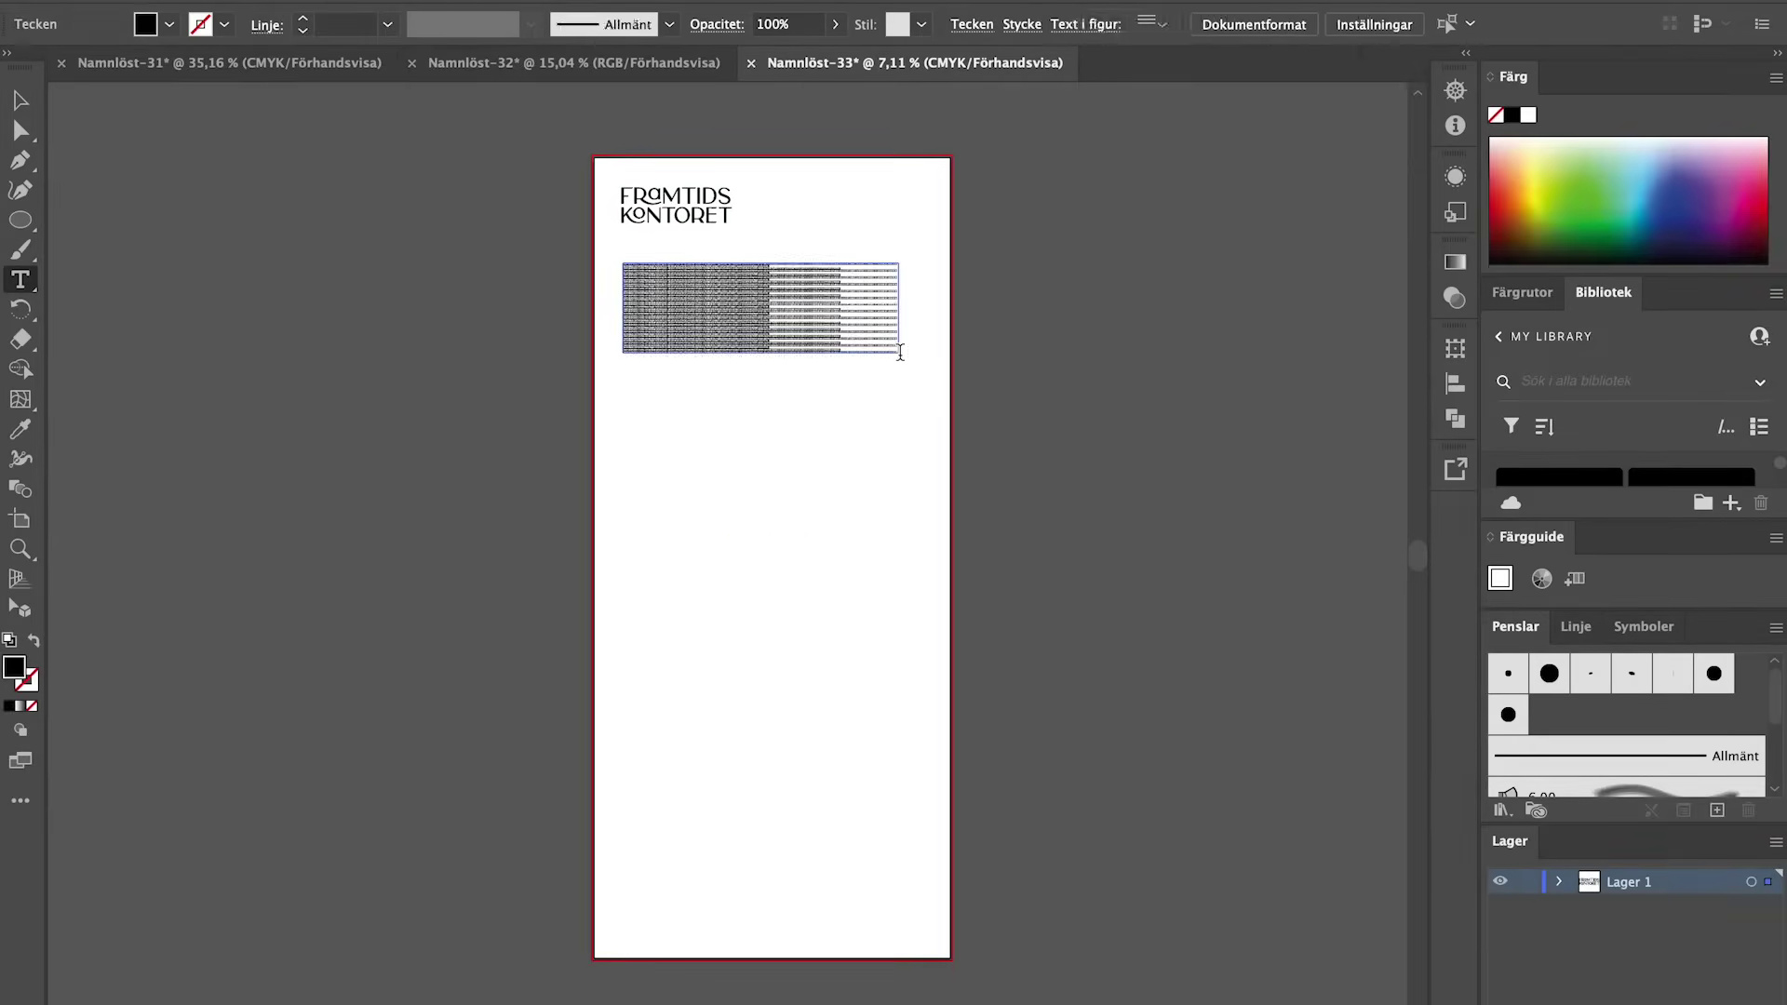
{"action": "key", "text": "super+Tab"}
{"action": "left_click_drag", "start_coordinate": [223, 255], "coordinate": [527, 251]}
{"action": "key", "text": "super+c"}
{"action": "key", "text": "super+Tab"}
{"action": "key", "text": "super+v"}
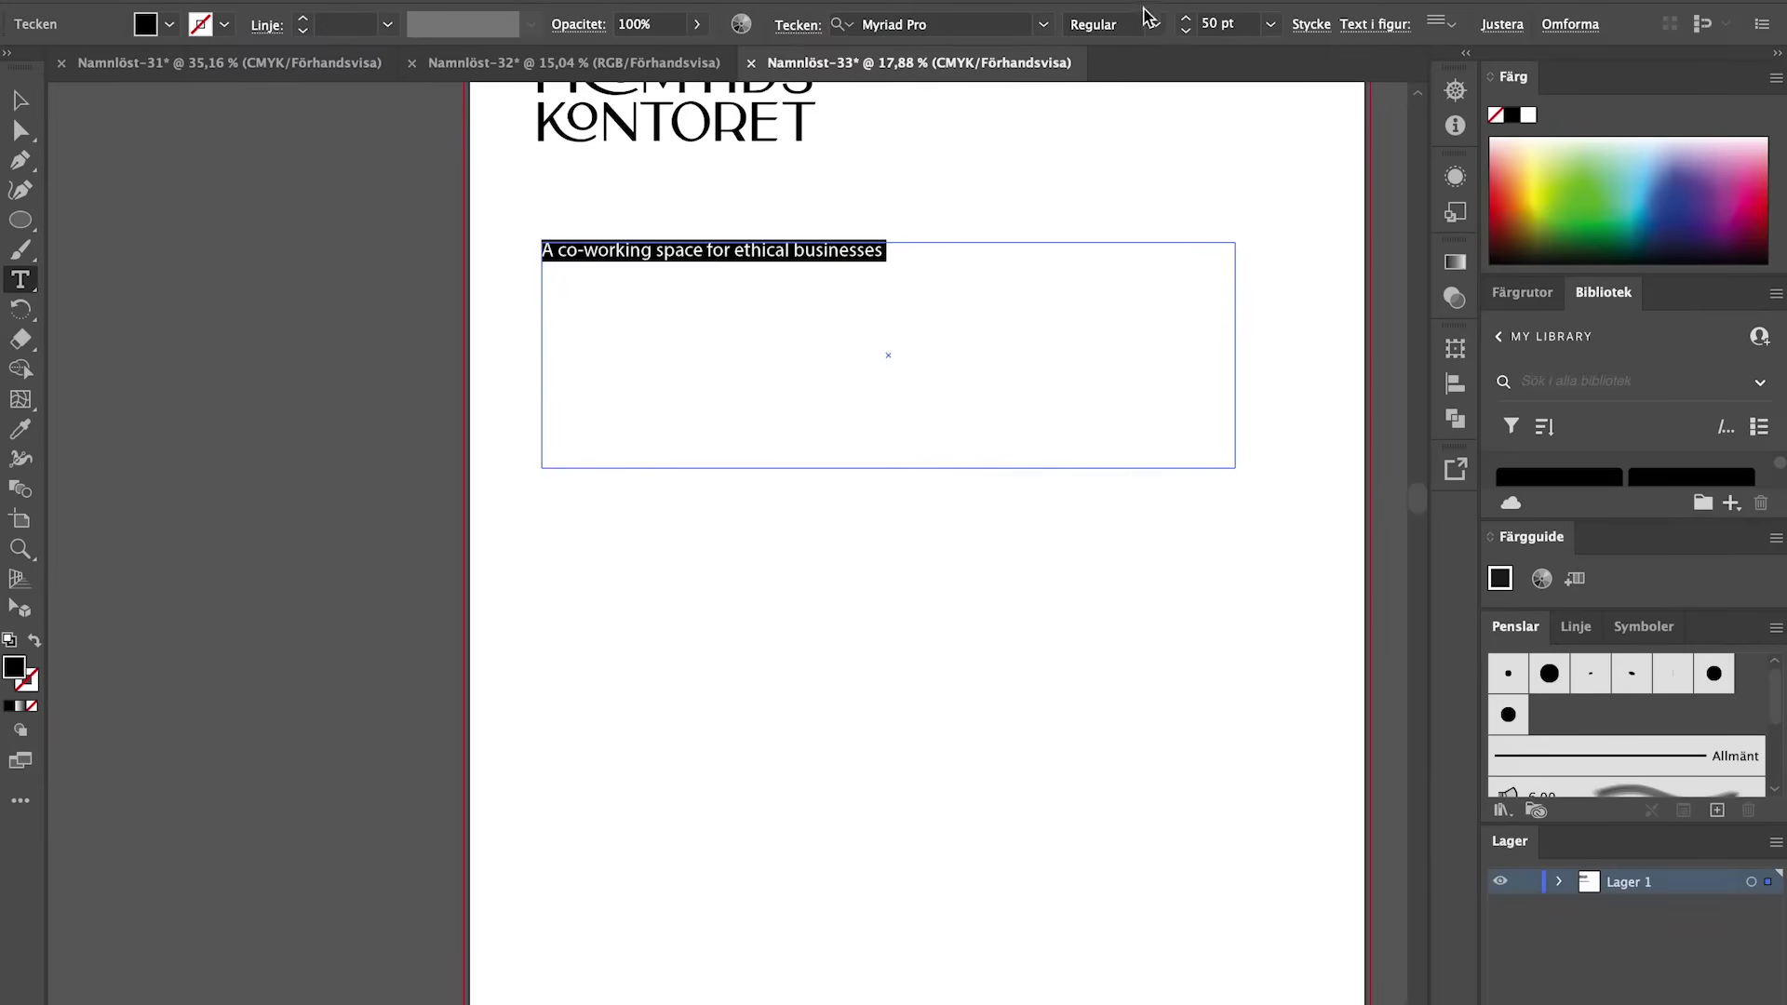
{"action": "left_click", "coordinate": [1186, 18]}
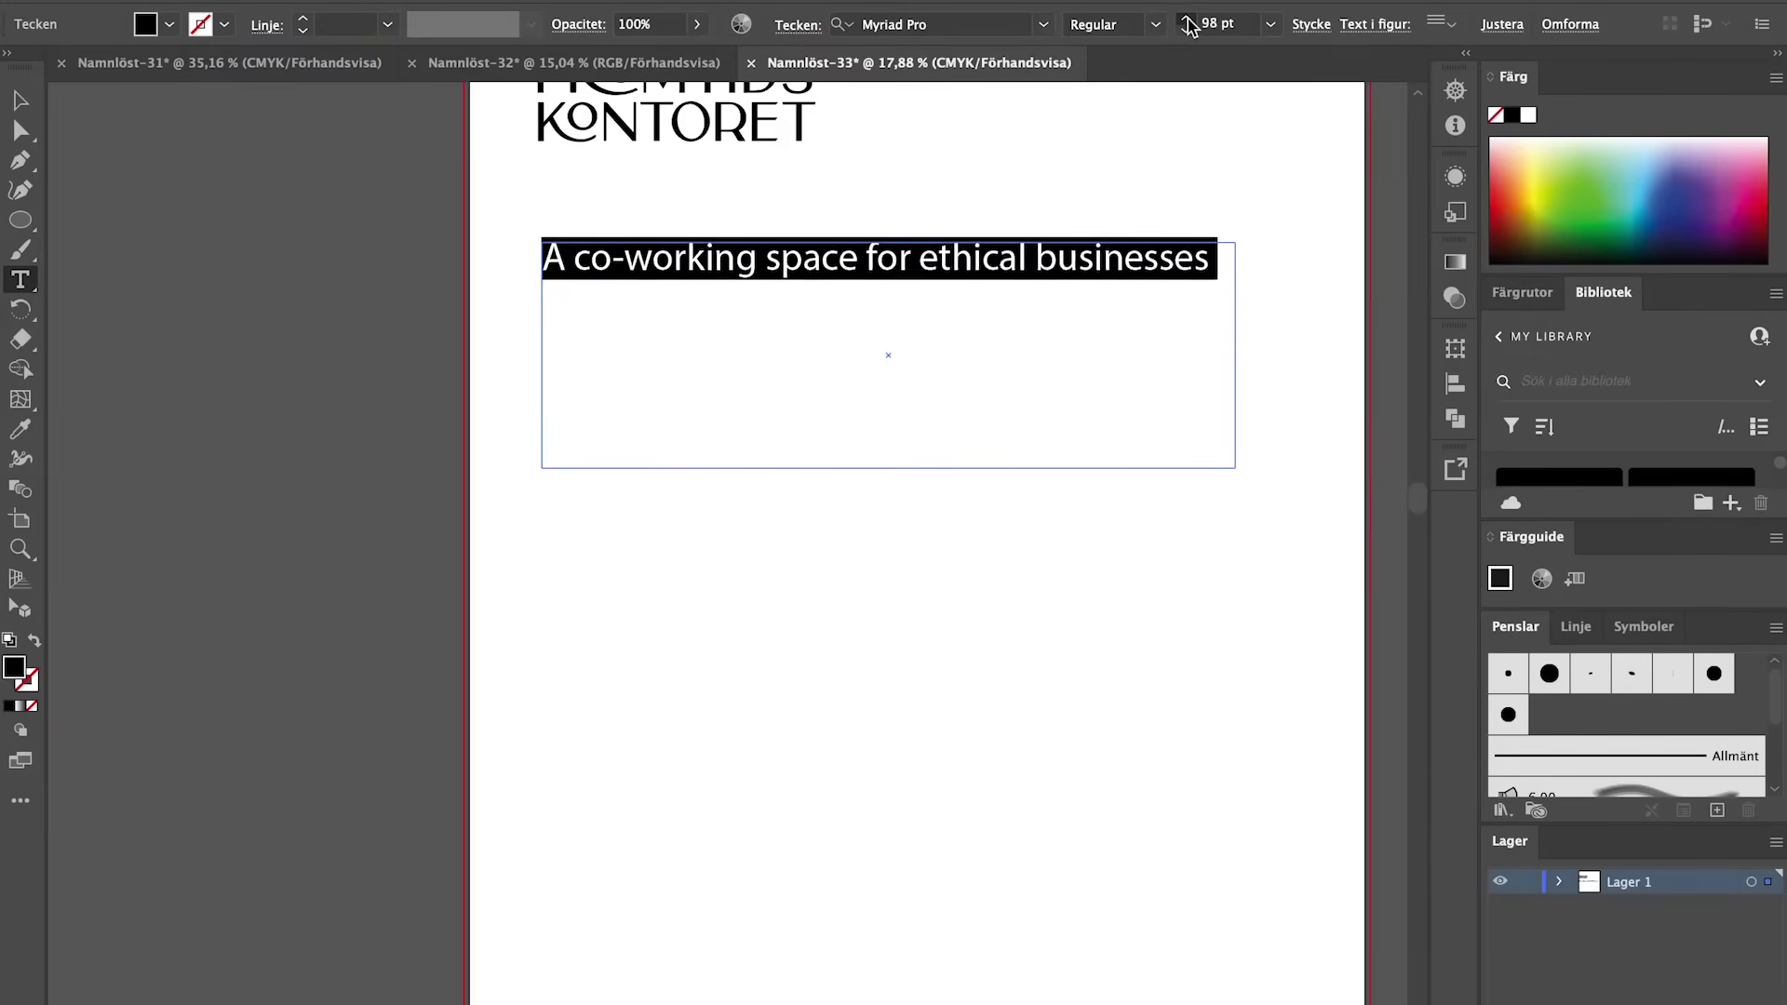
{"action": "key", "text": "Escape"}
- Resize the headline and body frames, and enlarge the headline until it wraps onto two lines
{"action": "key", "text": "super+0"}
{"action": "left_click_drag", "start_coordinate": [745, 474], "coordinate": [711, 443]}
{"action": "left_click", "coordinate": [712, 351]}
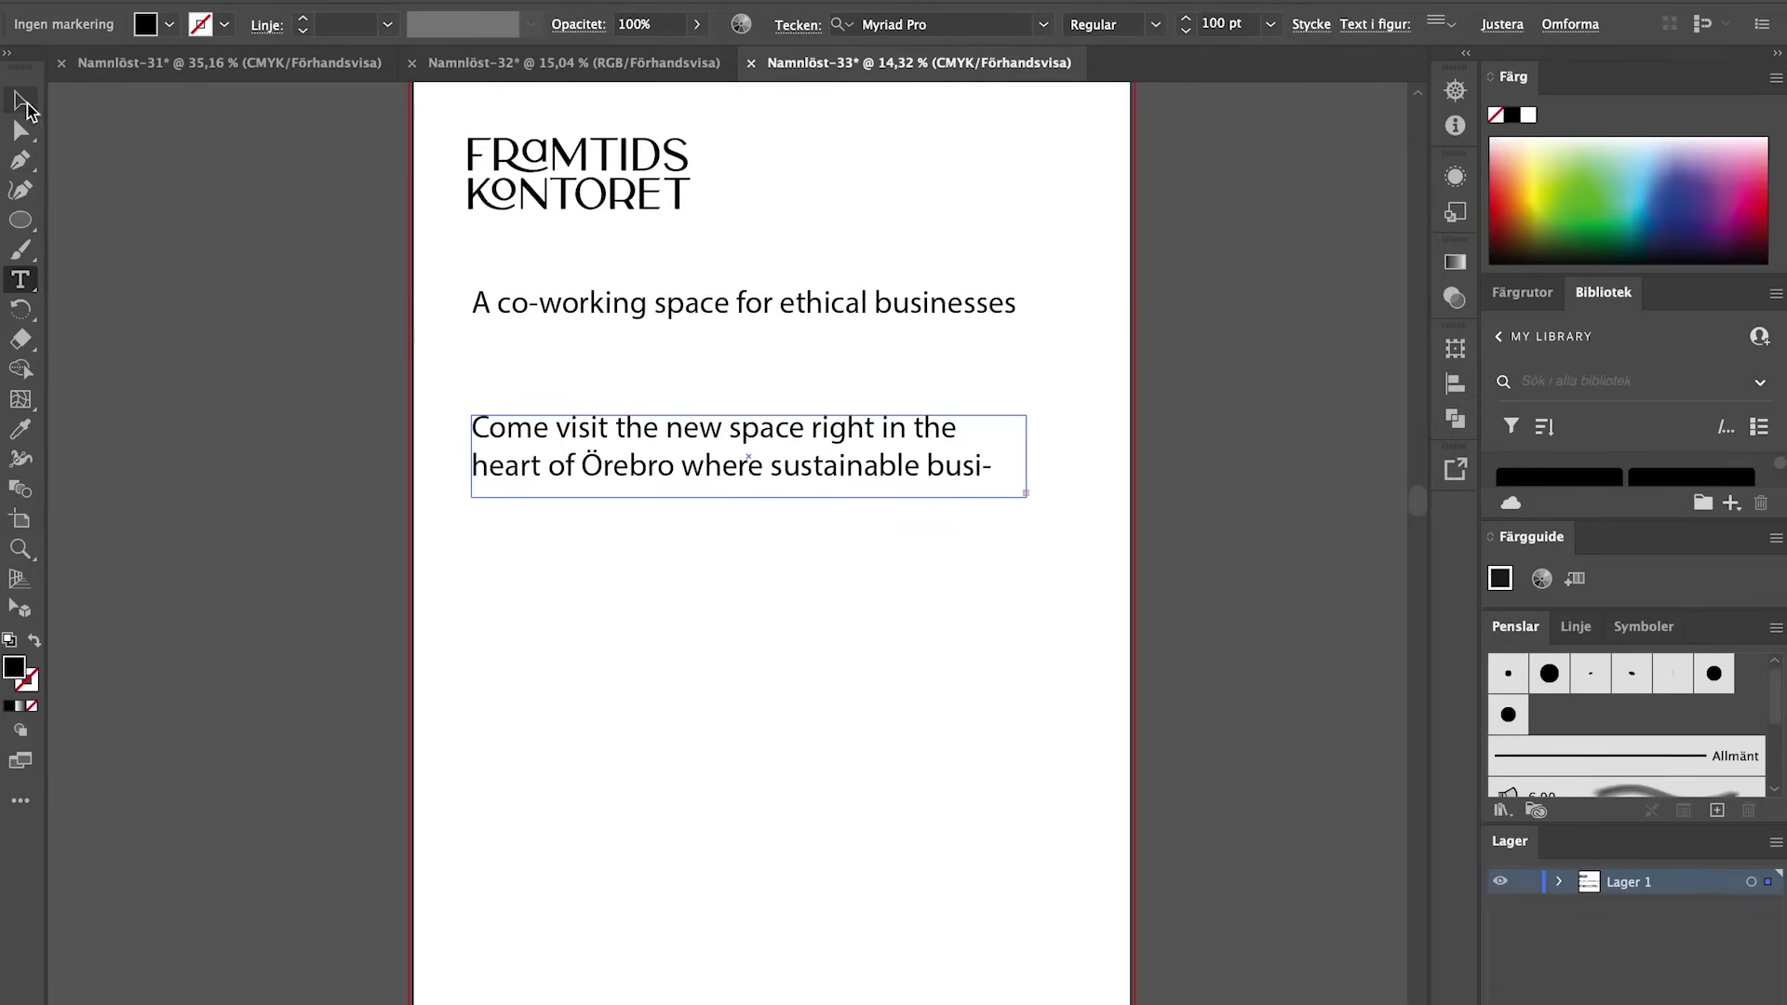
{"action": "left_click_drag", "start_coordinate": [752, 500], "coordinate": [765, 322]}
{"action": "left_click", "coordinate": [765, 321]}
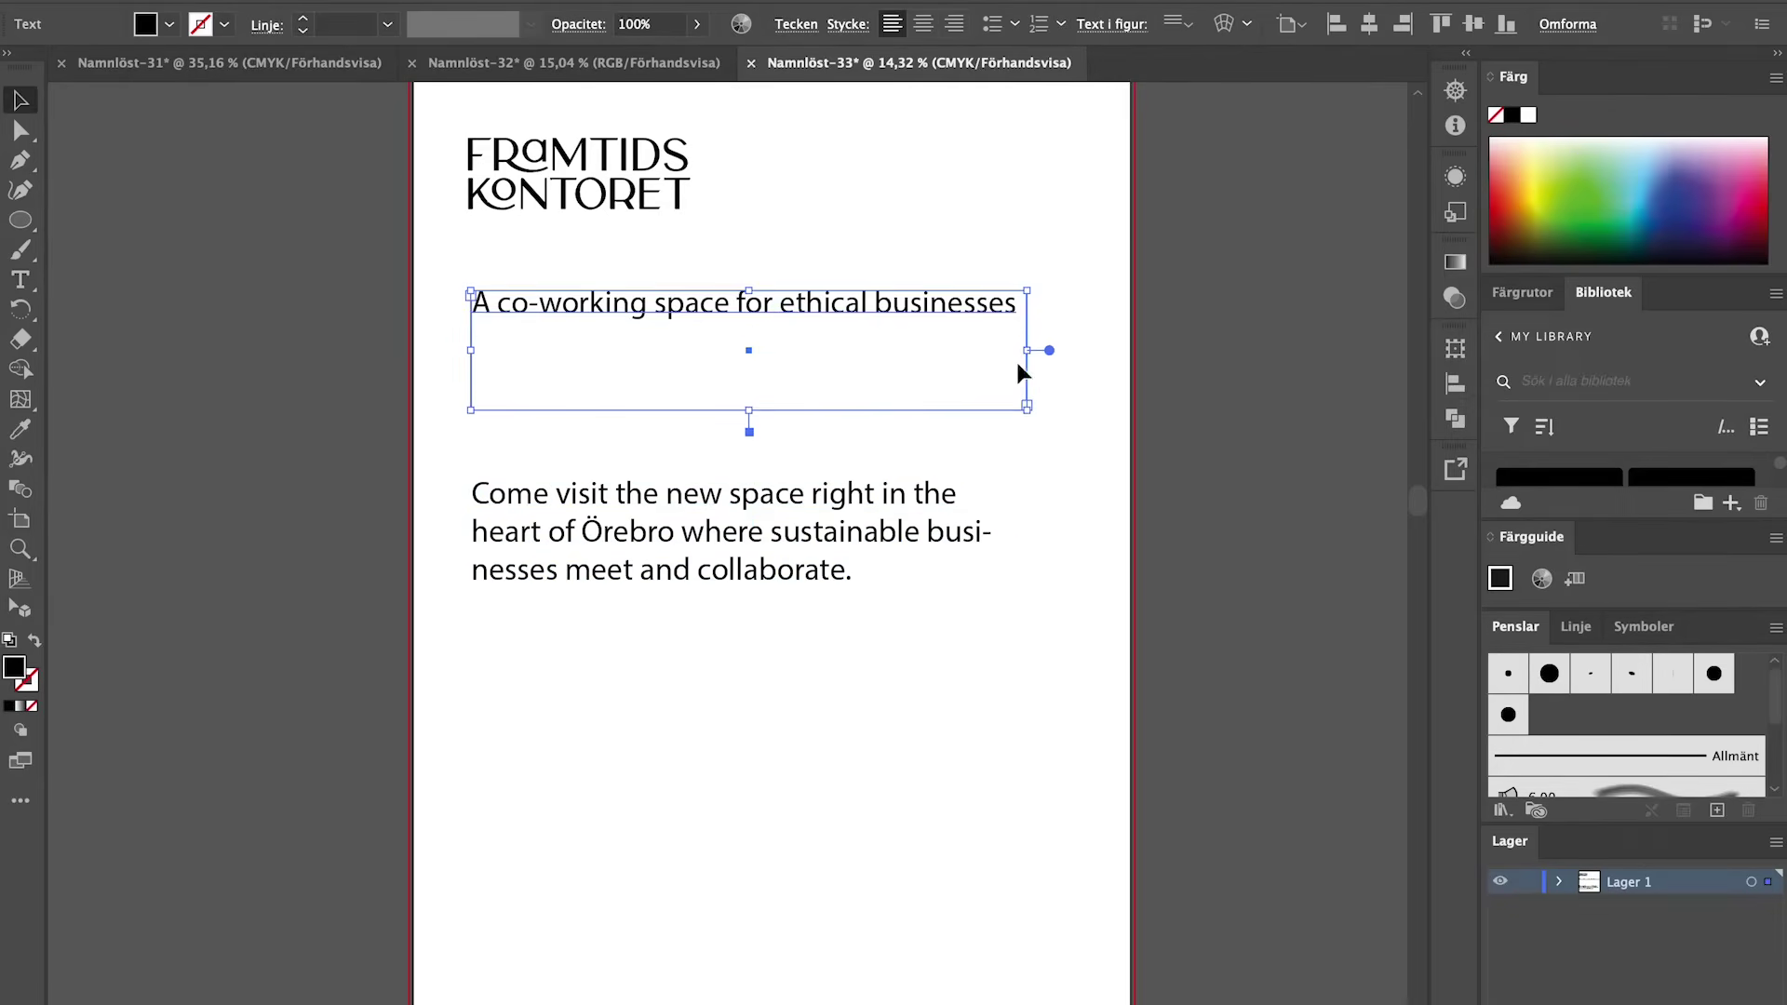
{"action": "triple_click", "coordinate": [817, 307]}
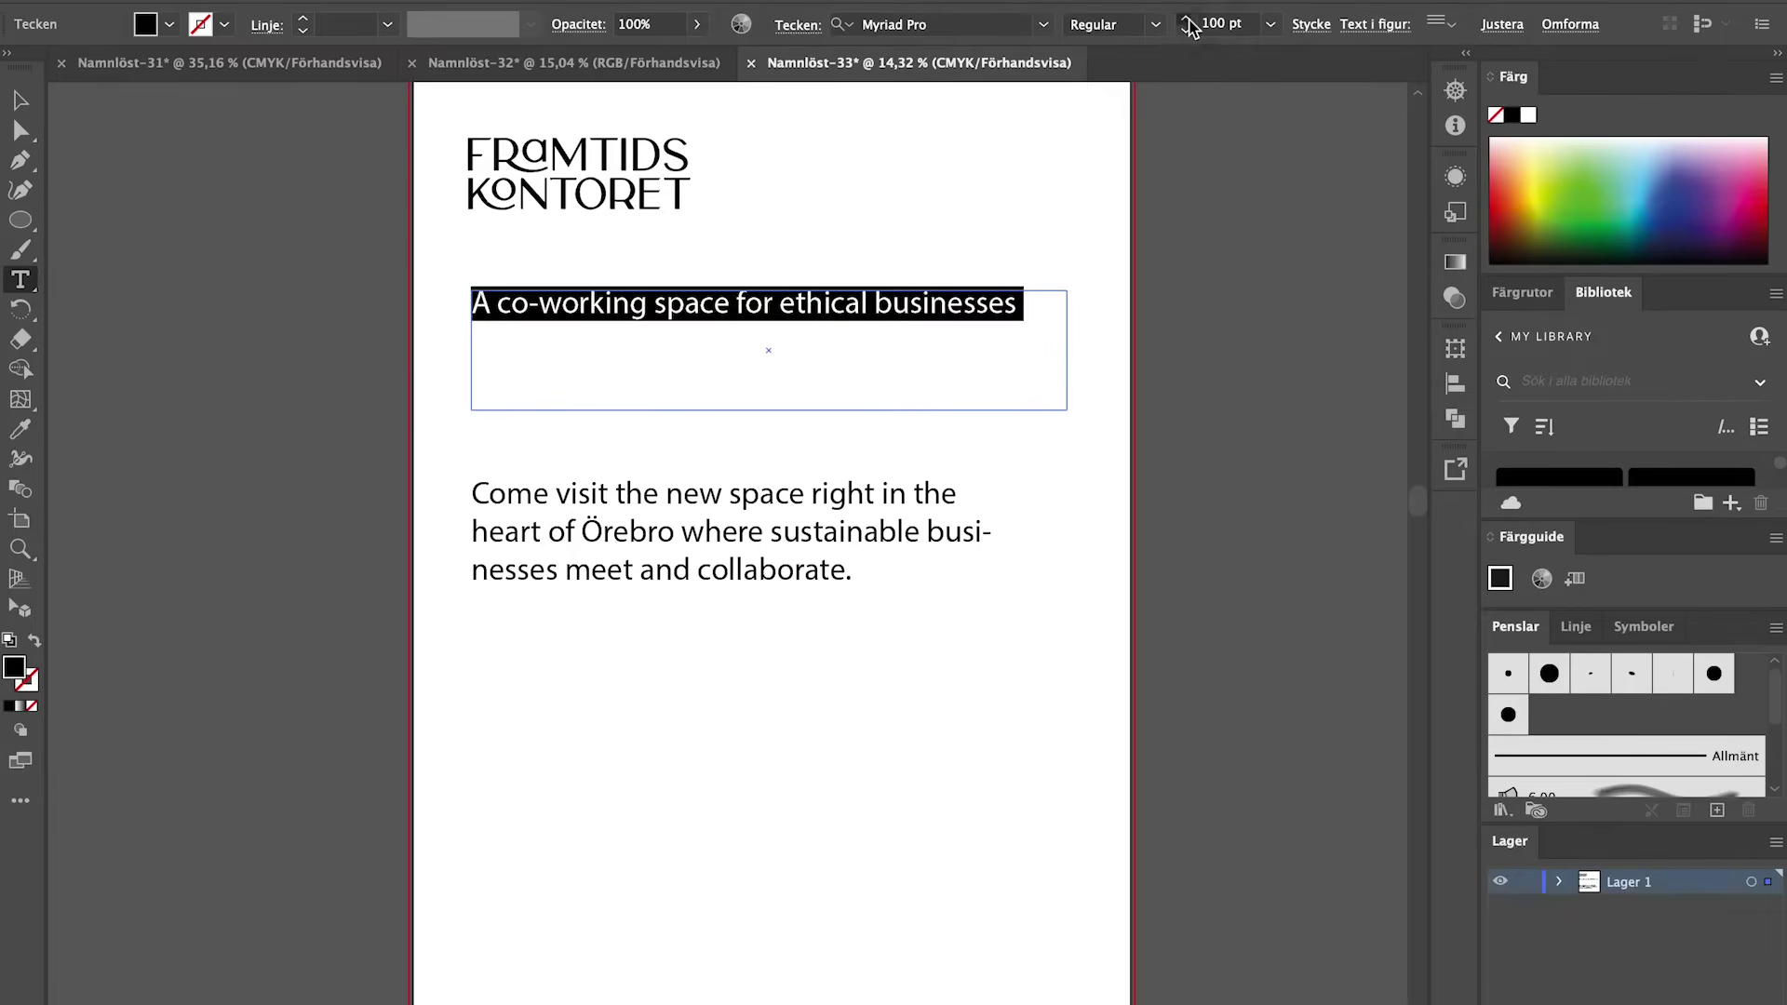
{"action": "left_click", "coordinate": [1188, 19]}
{"action": "left_click", "coordinate": [1188, 20]}
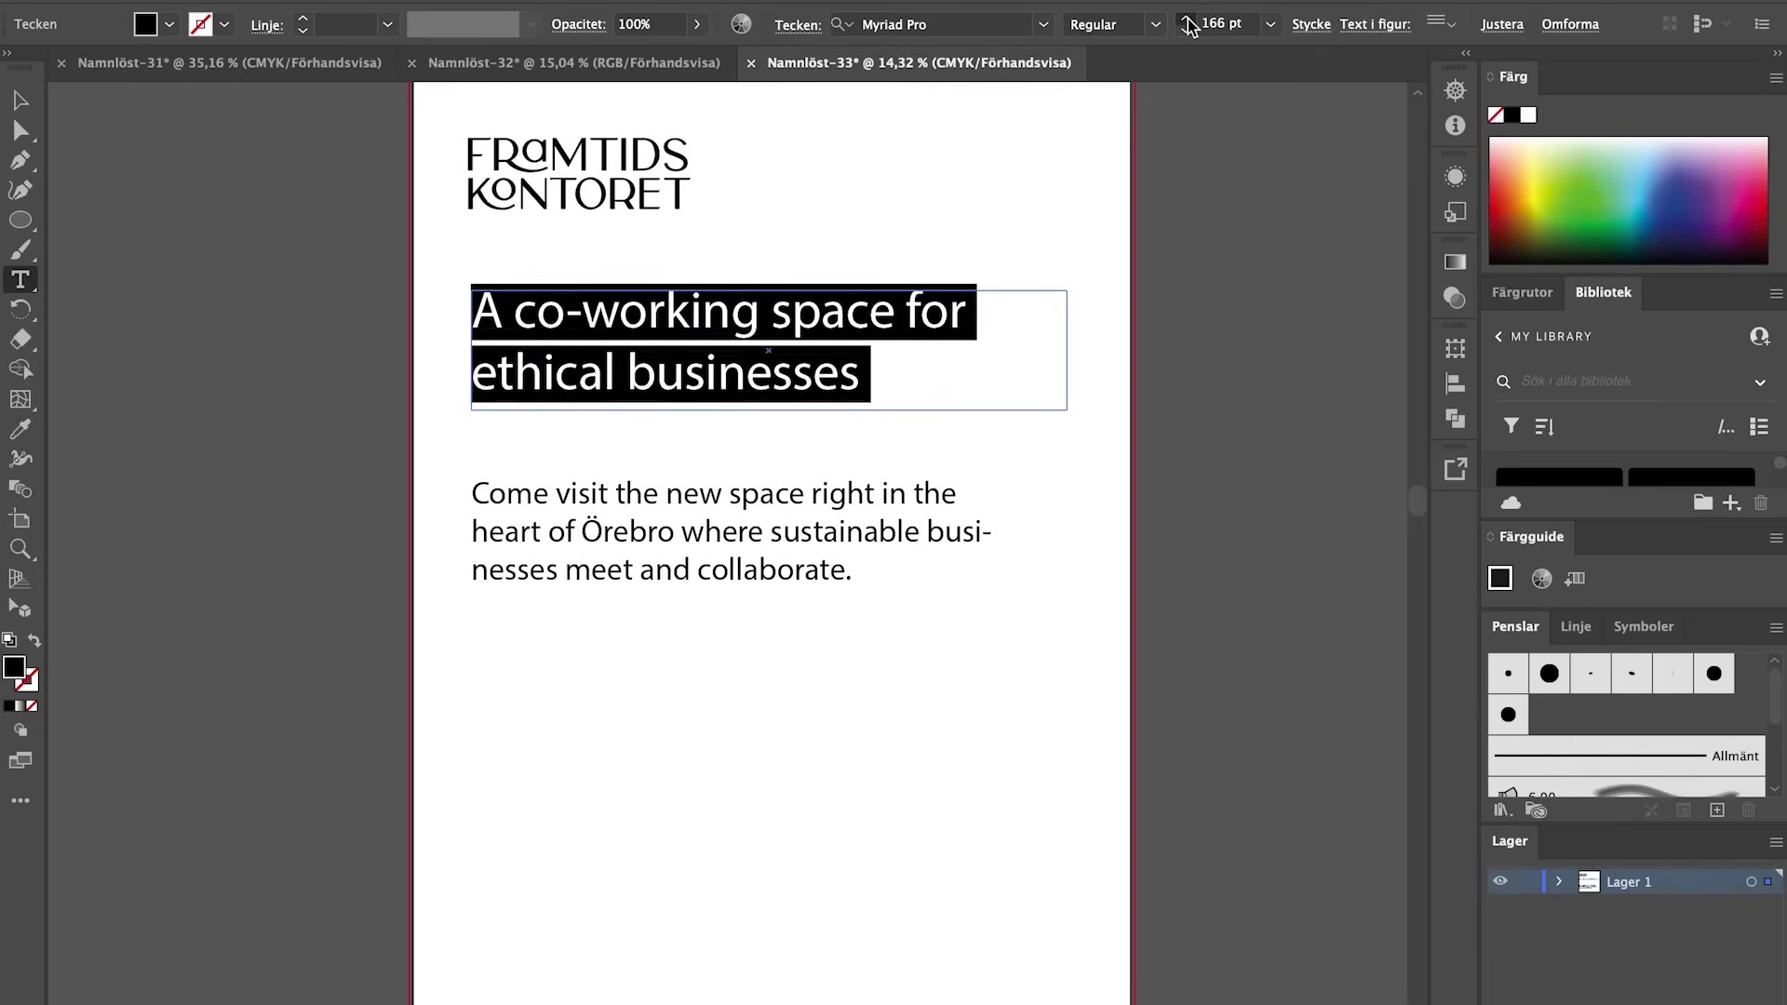
{"action": "left_click", "coordinate": [1188, 19]}
{"action": "key", "text": "Escape"}
- Duplicate the body paragraph lower on the banner
{"action": "left_click", "coordinate": [198, 309]}
{"action": "key", "text": "super+minus"}
{"action": "scroll", "coordinate": [198, 309], "scroll_direction": "down", "scroll_amount": 2}
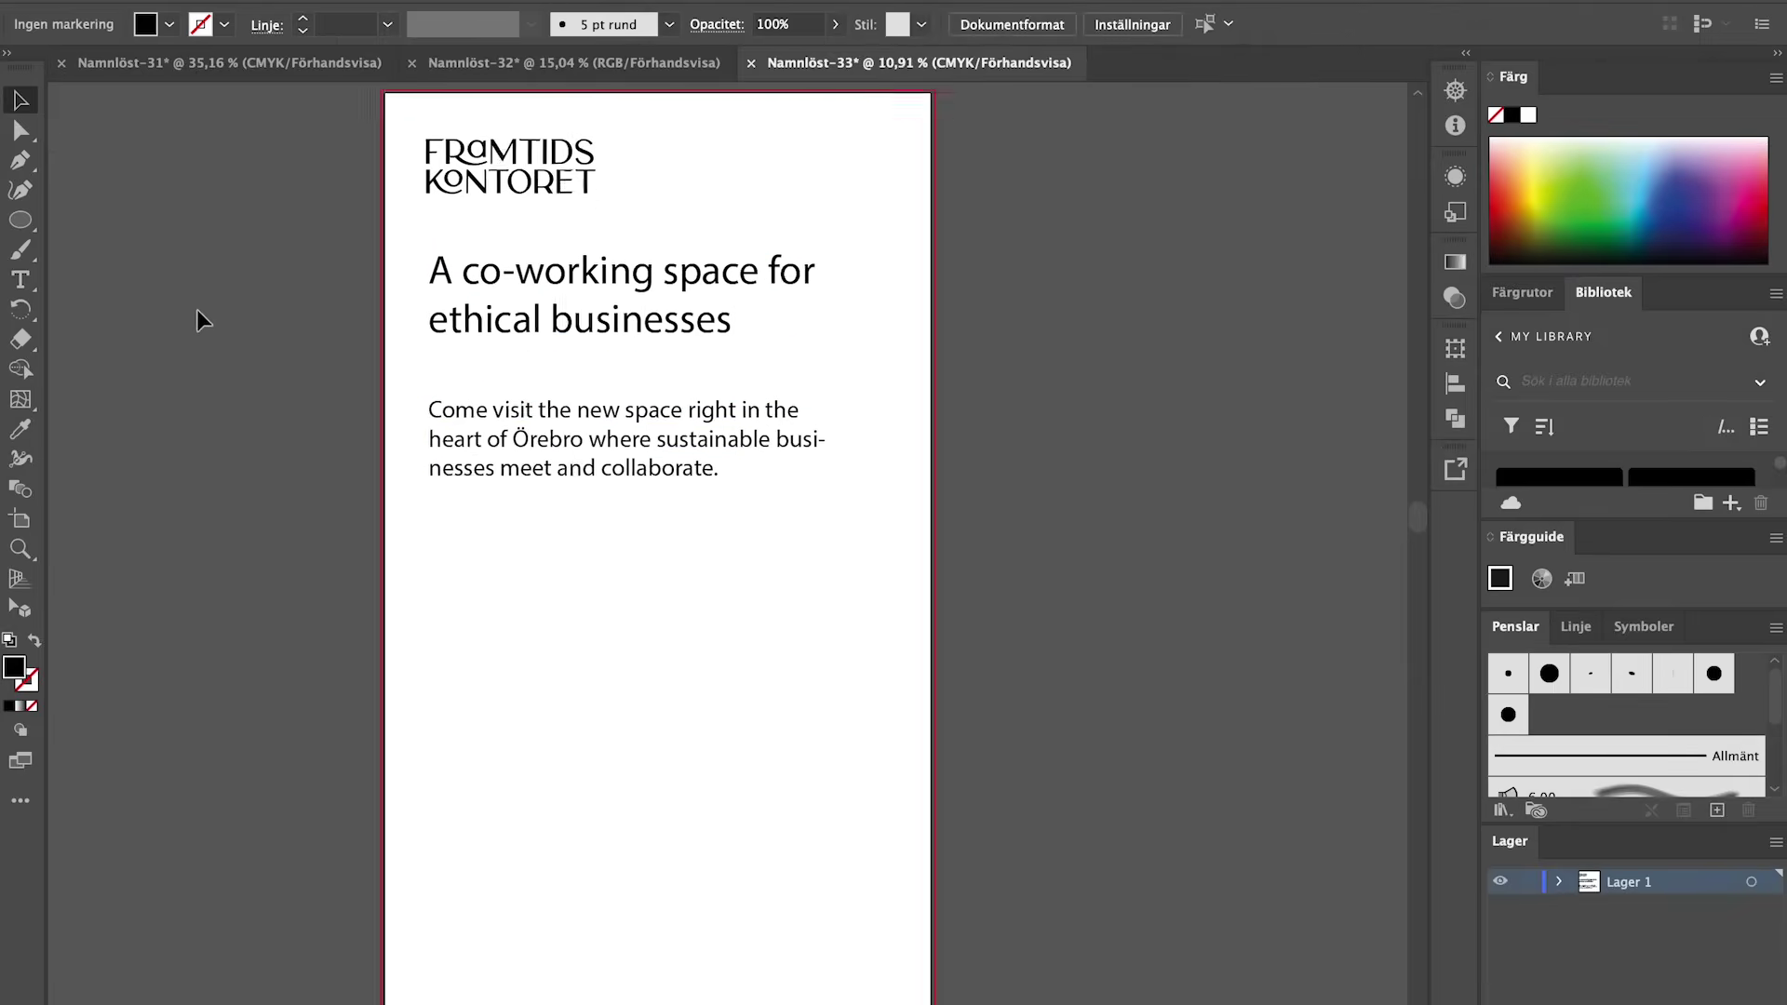
{"action": "left_click", "coordinate": [561, 416]}
{"action": "left_click_drag", "start_coordinate": [562, 416], "coordinate": [561, 537]}
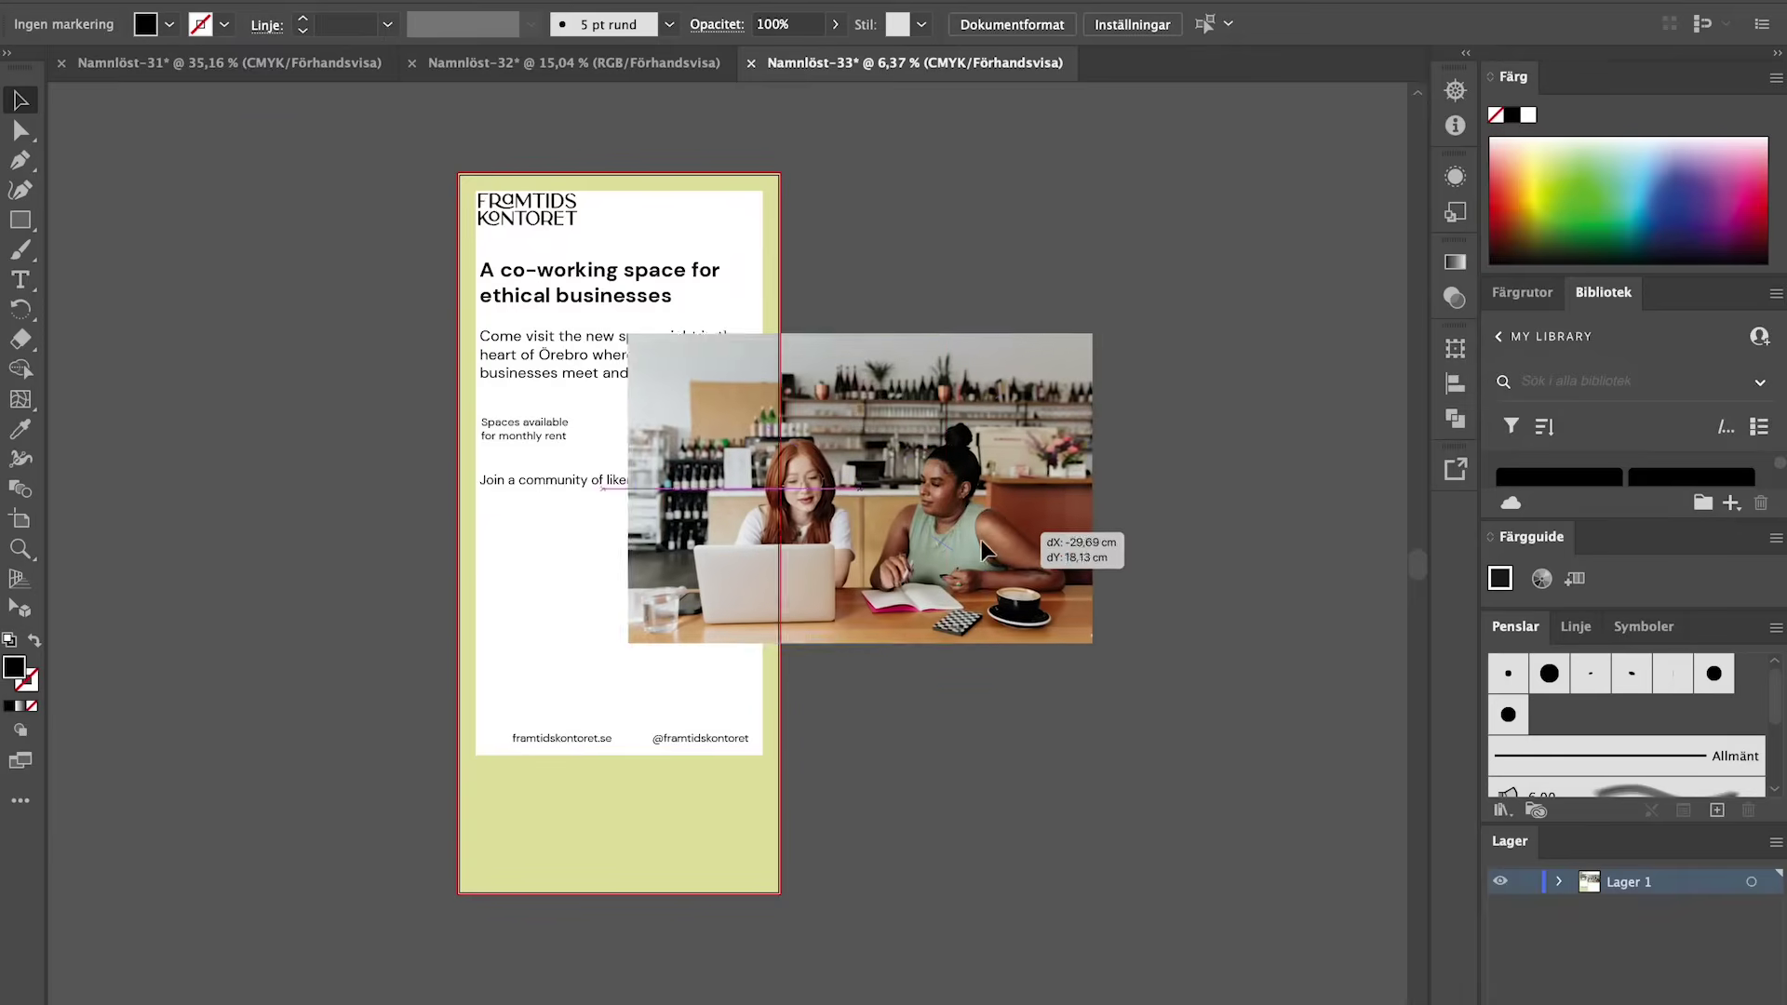
- Move the café photo onto the banner and scale it to the banner width
{"action": "left_click_drag", "start_coordinate": [981, 540], "coordinate": [818, 602]}
{"action": "scroll", "coordinate": [818, 601], "scroll_direction": "up", "scroll_amount": 3}
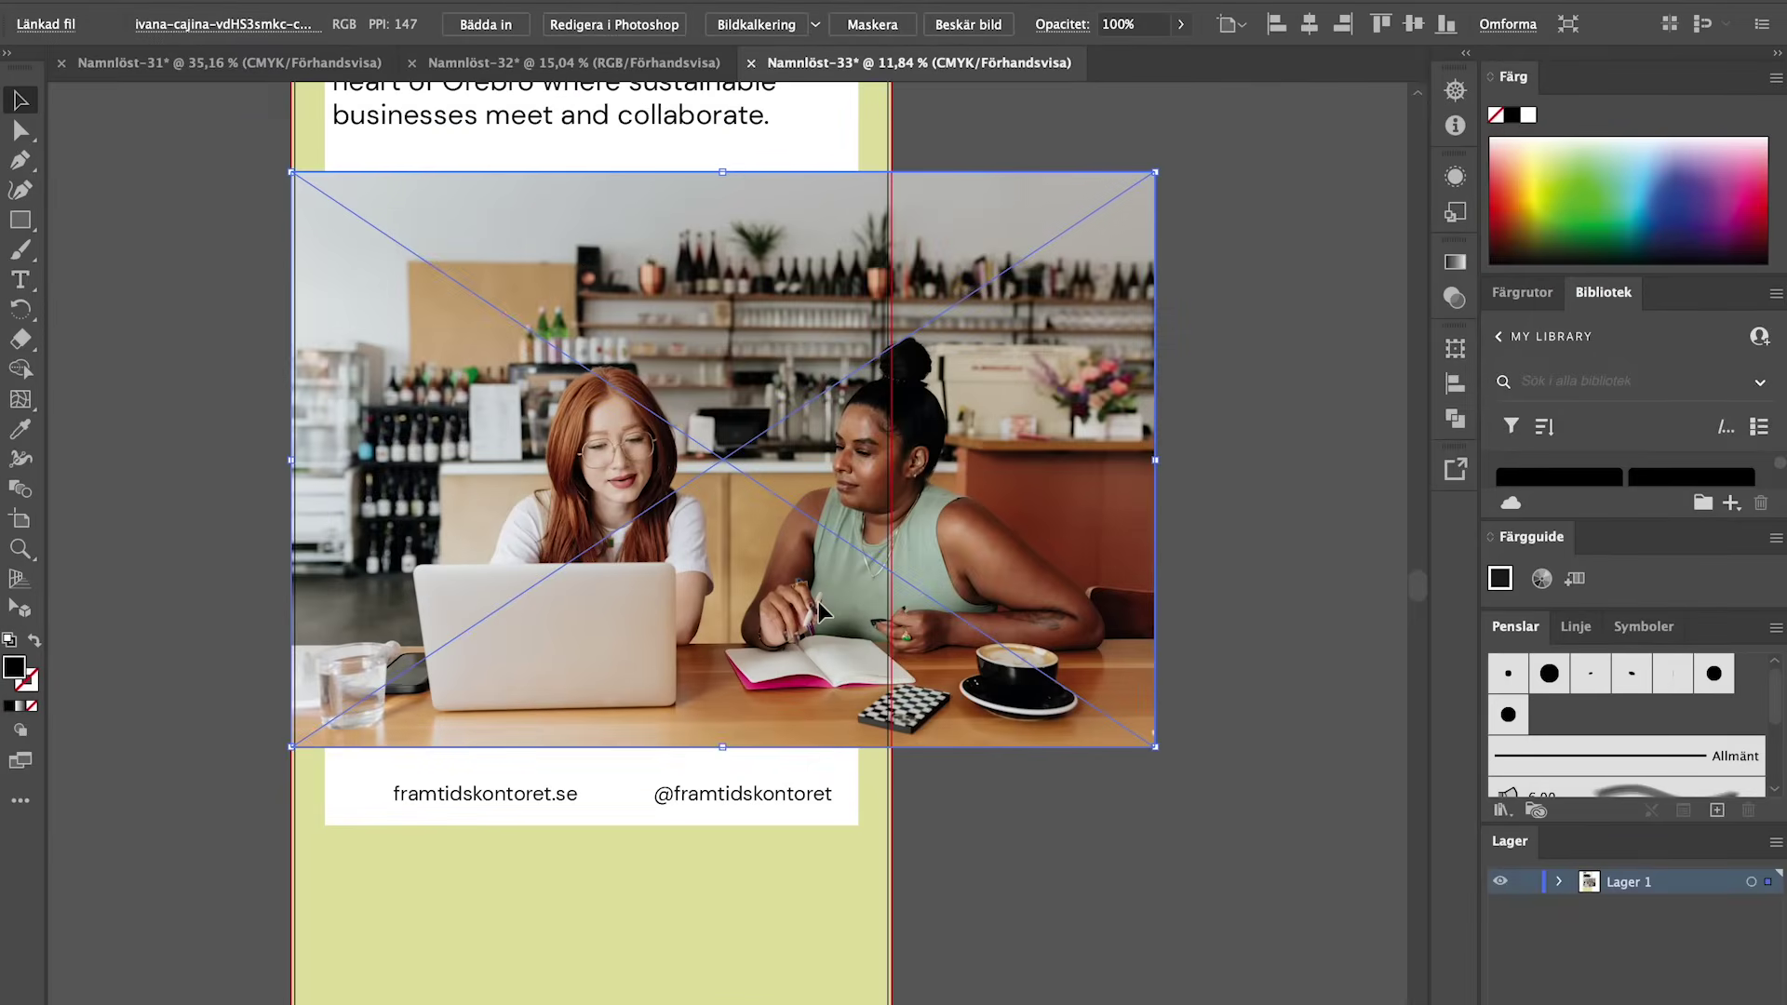
{"action": "left_click_drag", "start_coordinate": [1159, 175], "coordinate": [1091, 220]}
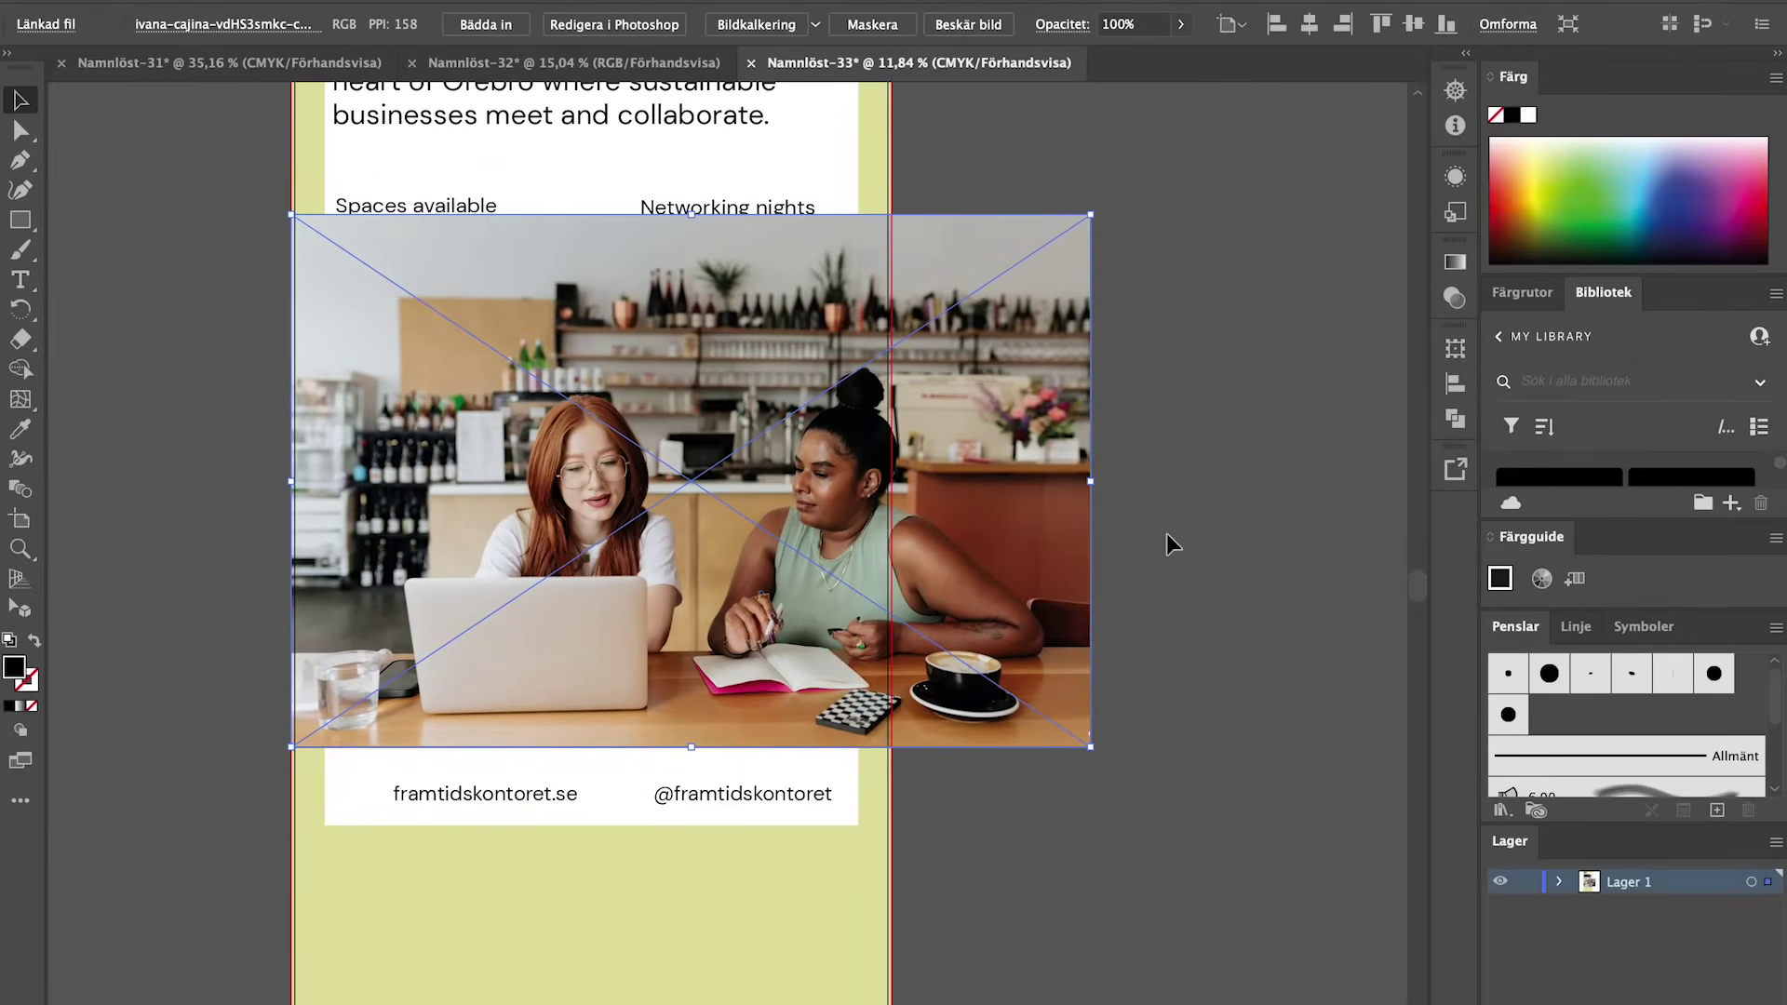
{"action": "scroll", "coordinate": [1173, 545], "scroll_direction": "left", "scroll_amount": 2}
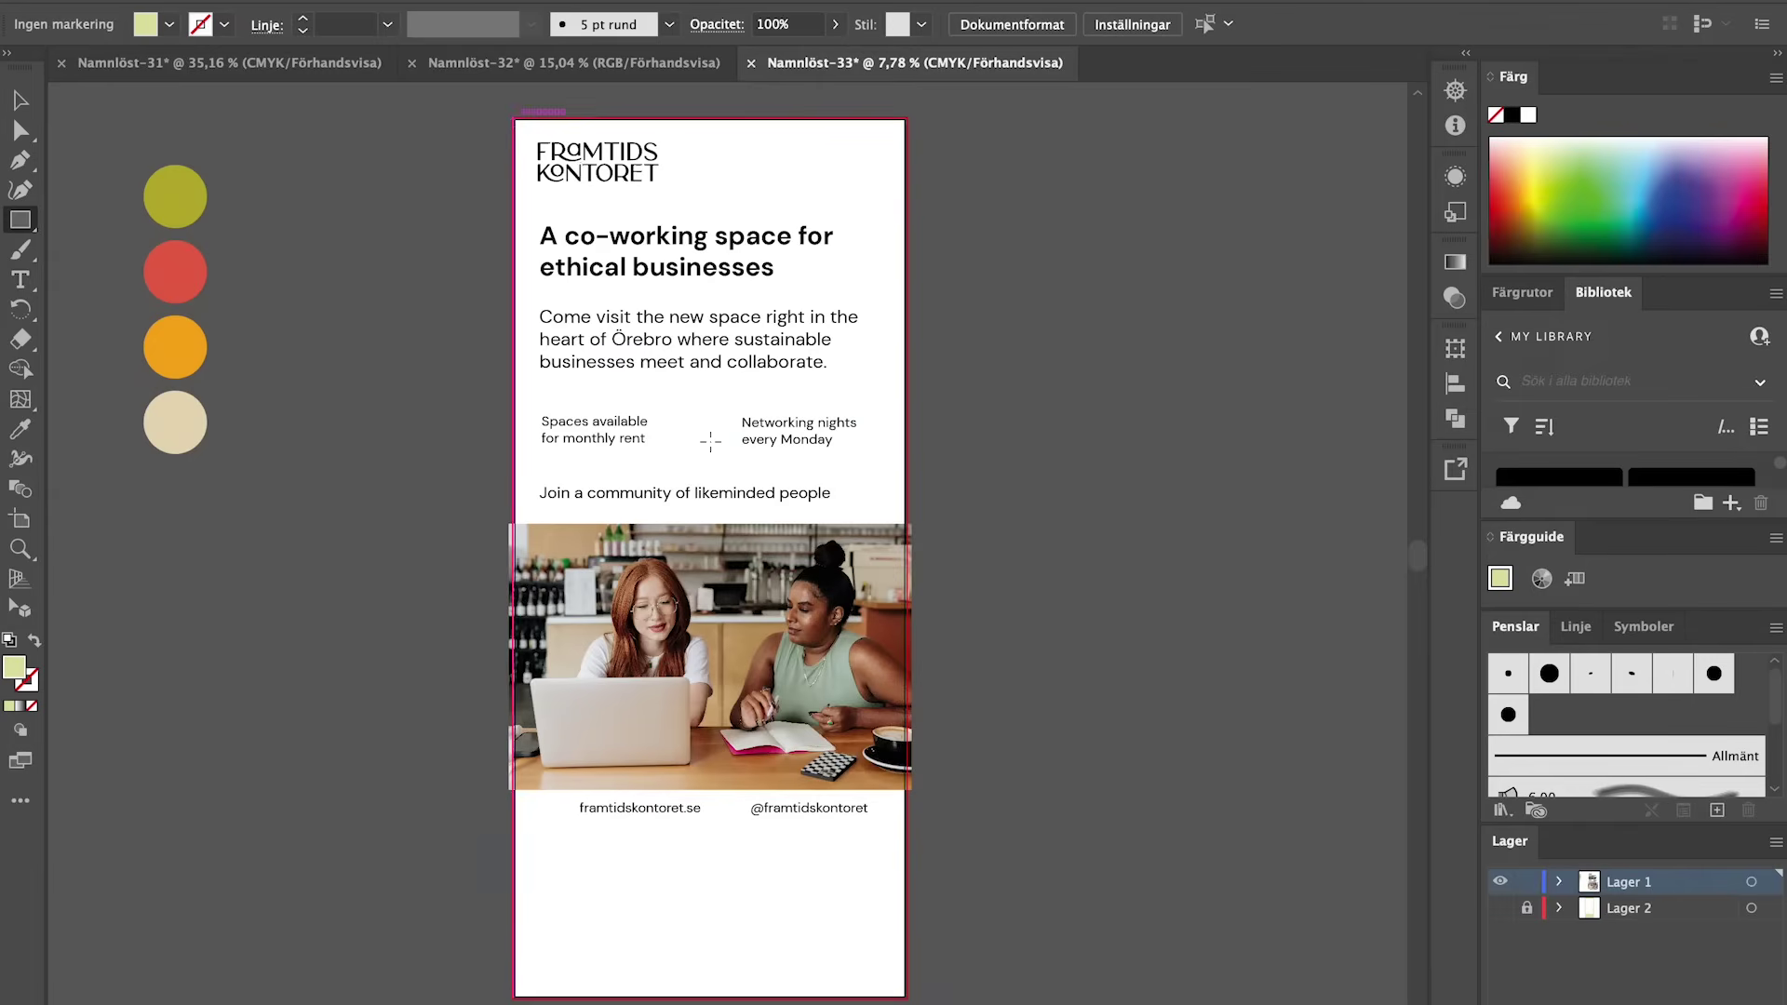
- Draw a full-banner rectangle, fill it with the beige swatch, and send it to the back
{"action": "mouse_move", "coordinate": [513, 120]}
{"action": "left_mouse_down"}
{"action": "mouse_move", "coordinate": [902, 931]}
{"action": "mouse_move", "coordinate": [904, 998]}
{"action": "left_mouse_up"}
{"action": "key", "text": "i"}
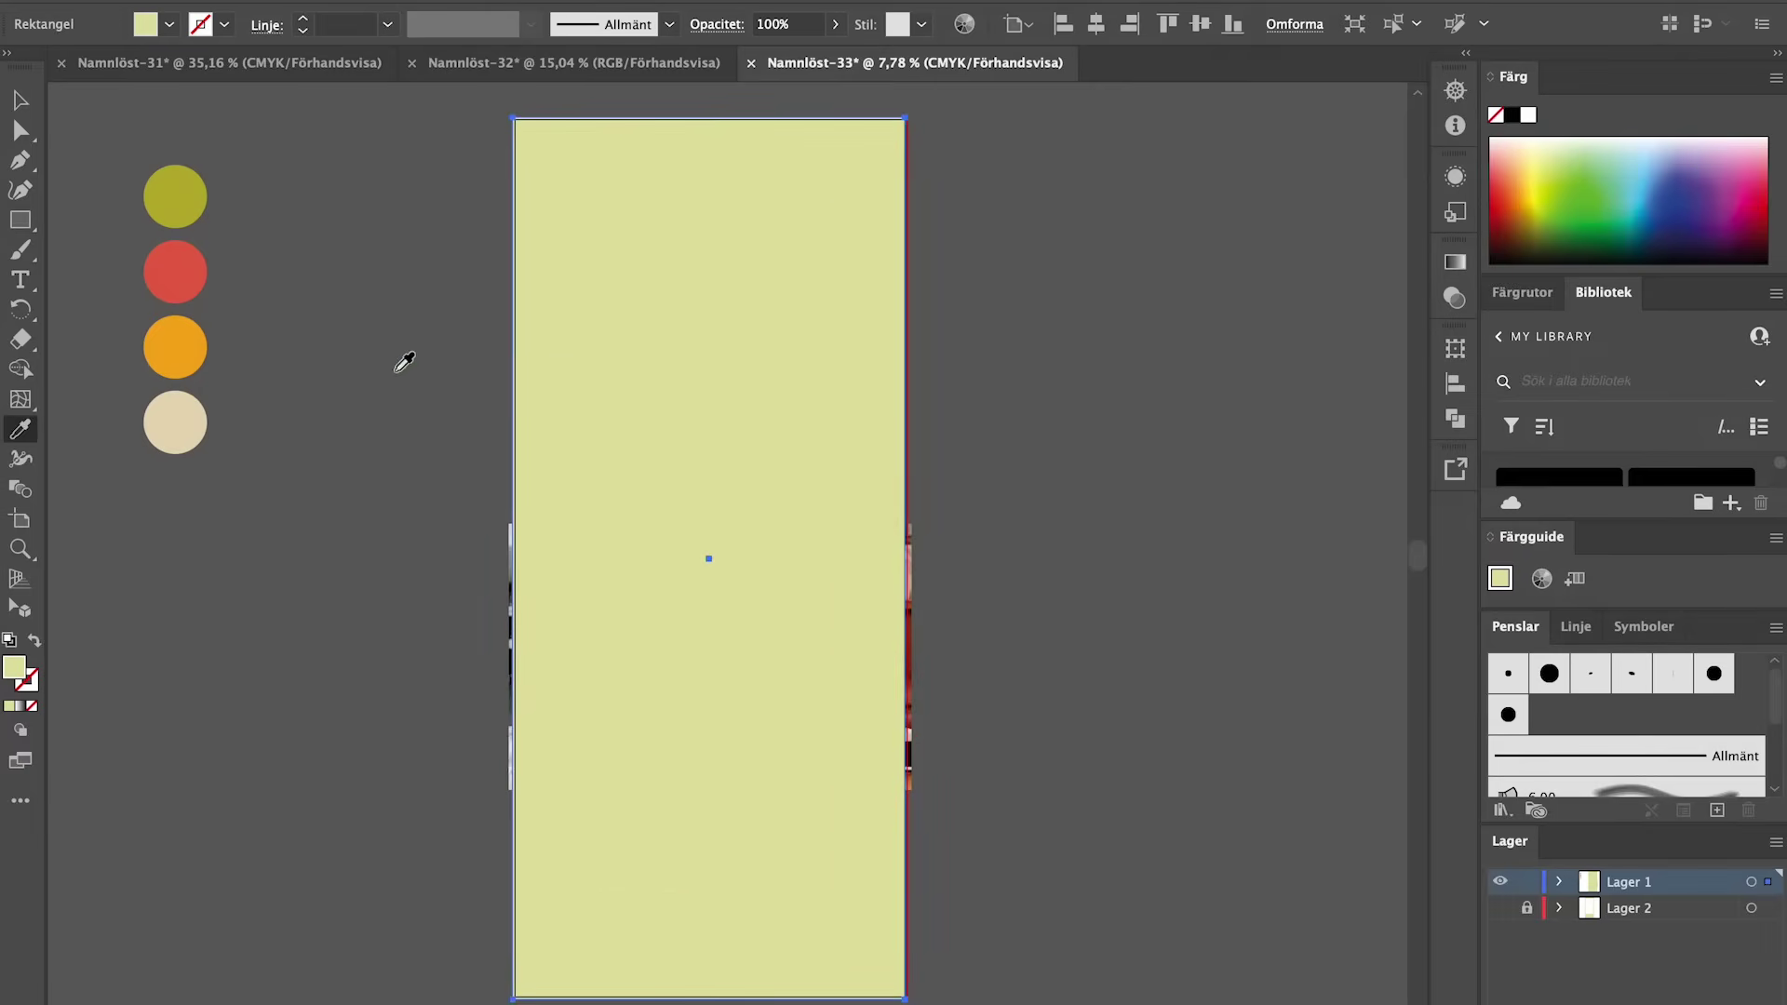
{"action": "right_click", "coordinate": [709, 233]}
{"action": "mouse_move", "coordinate": [758, 837]}
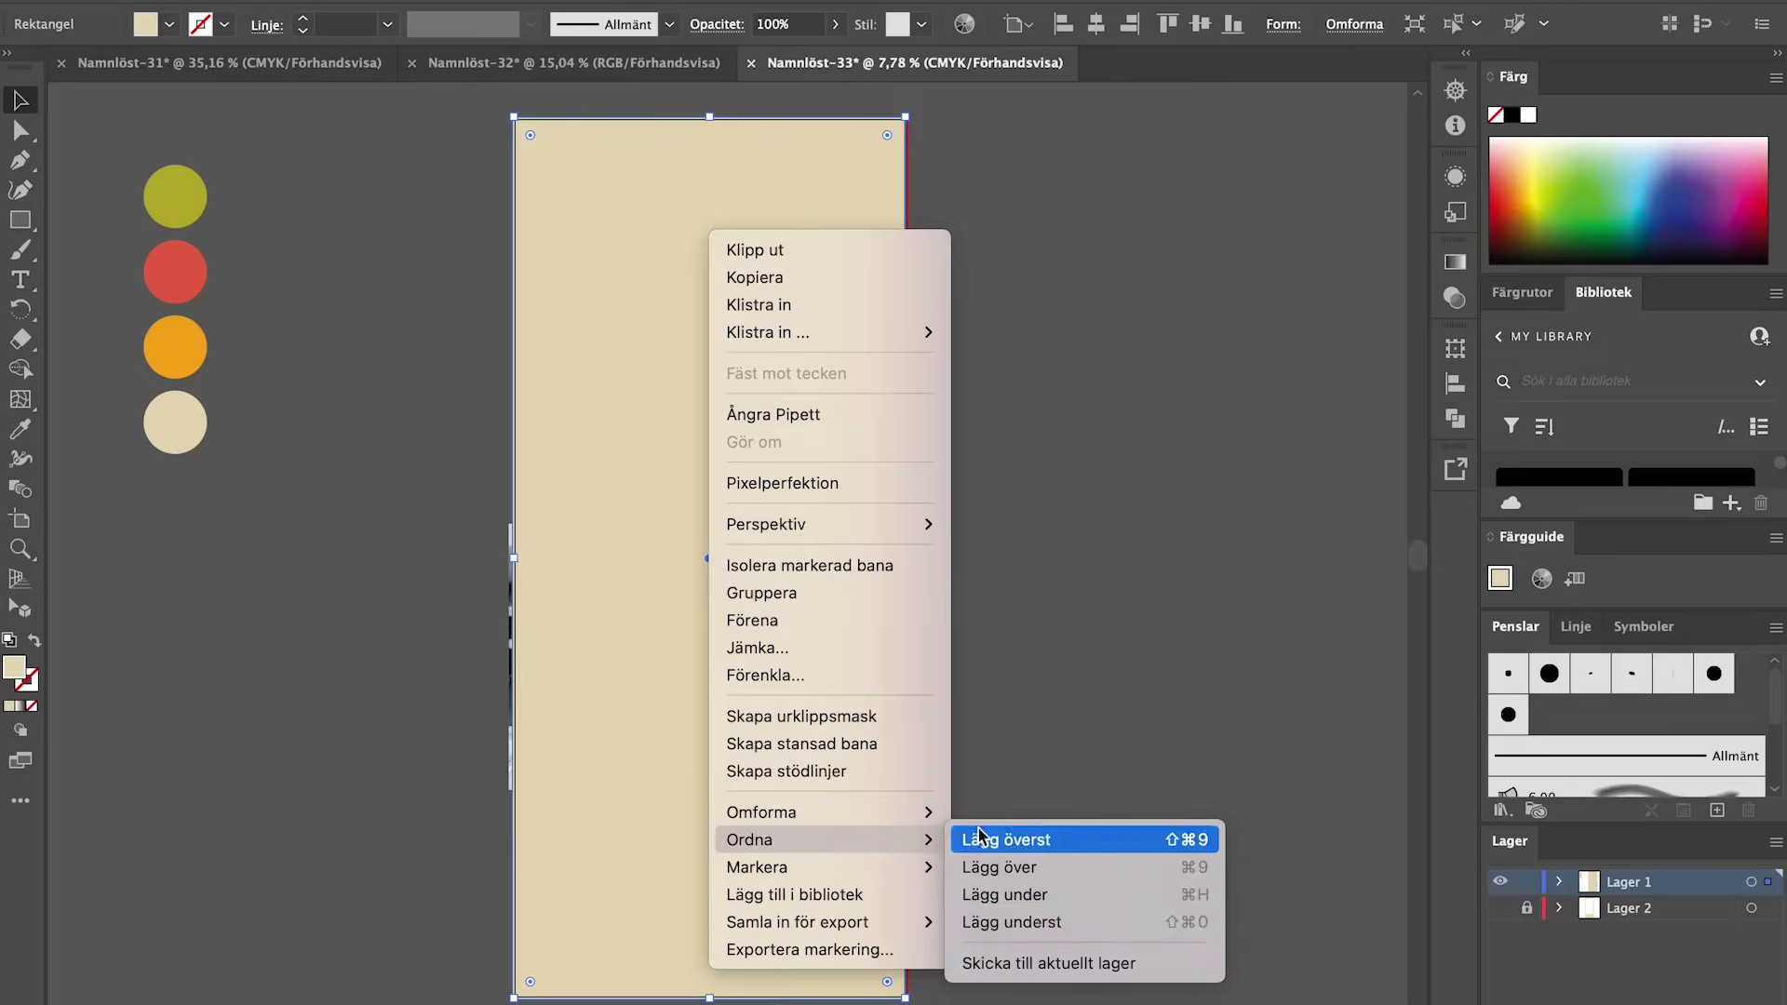
{"action": "left_click", "coordinate": [1014, 929]}
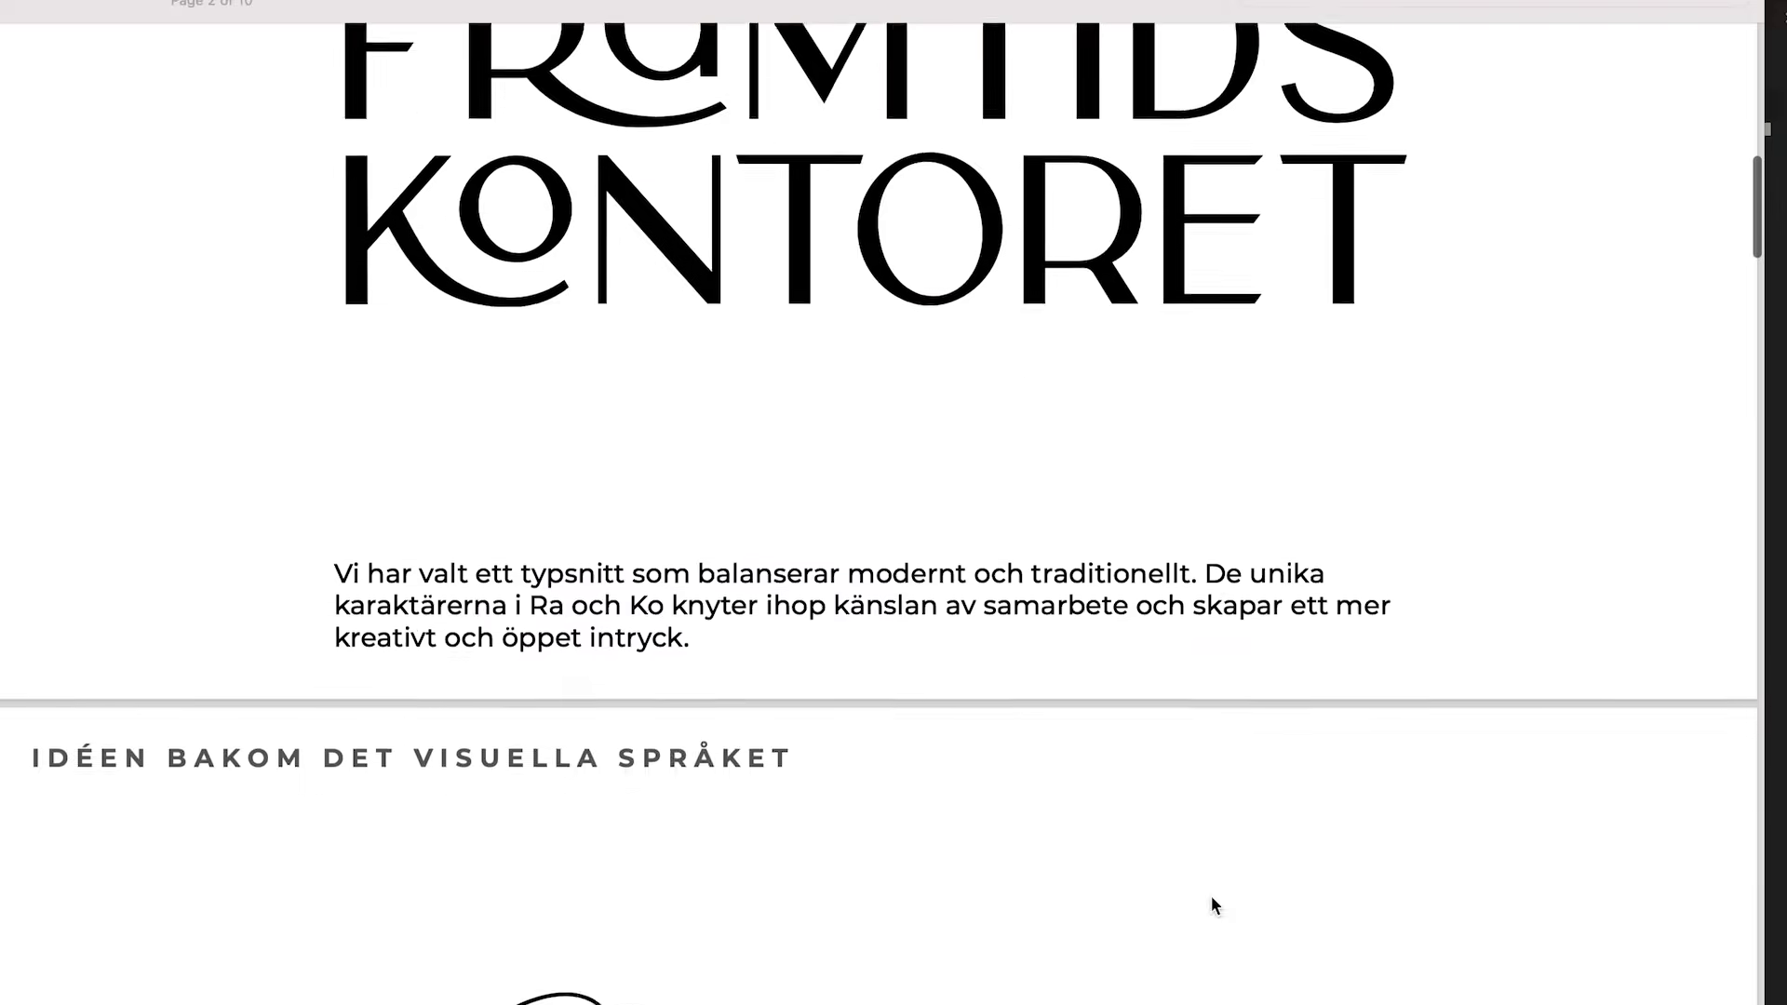
{"action": "scroll", "coordinate": [1200, 902], "scroll_direction": "down", "scroll_amount": 7}
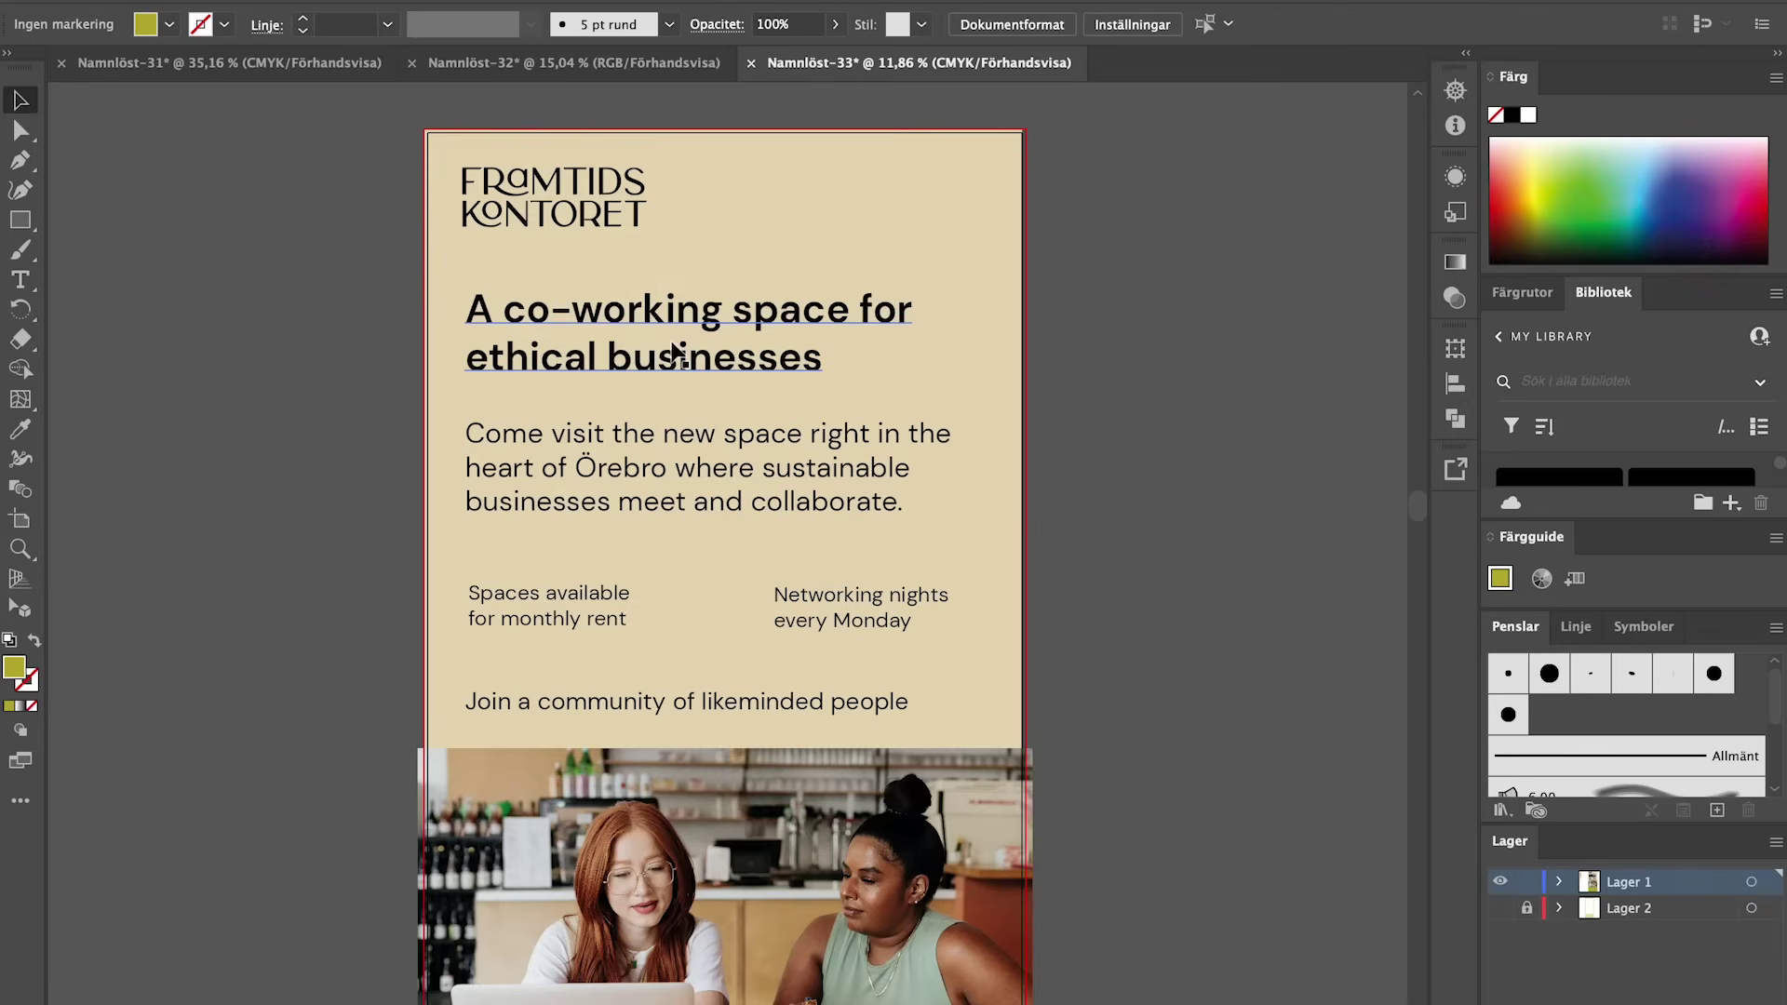
- Draw a 7 pt line, apply a smooth Zig Zag with 12 ridges, and move it below the logo
{"action": "key", "text": "p"}
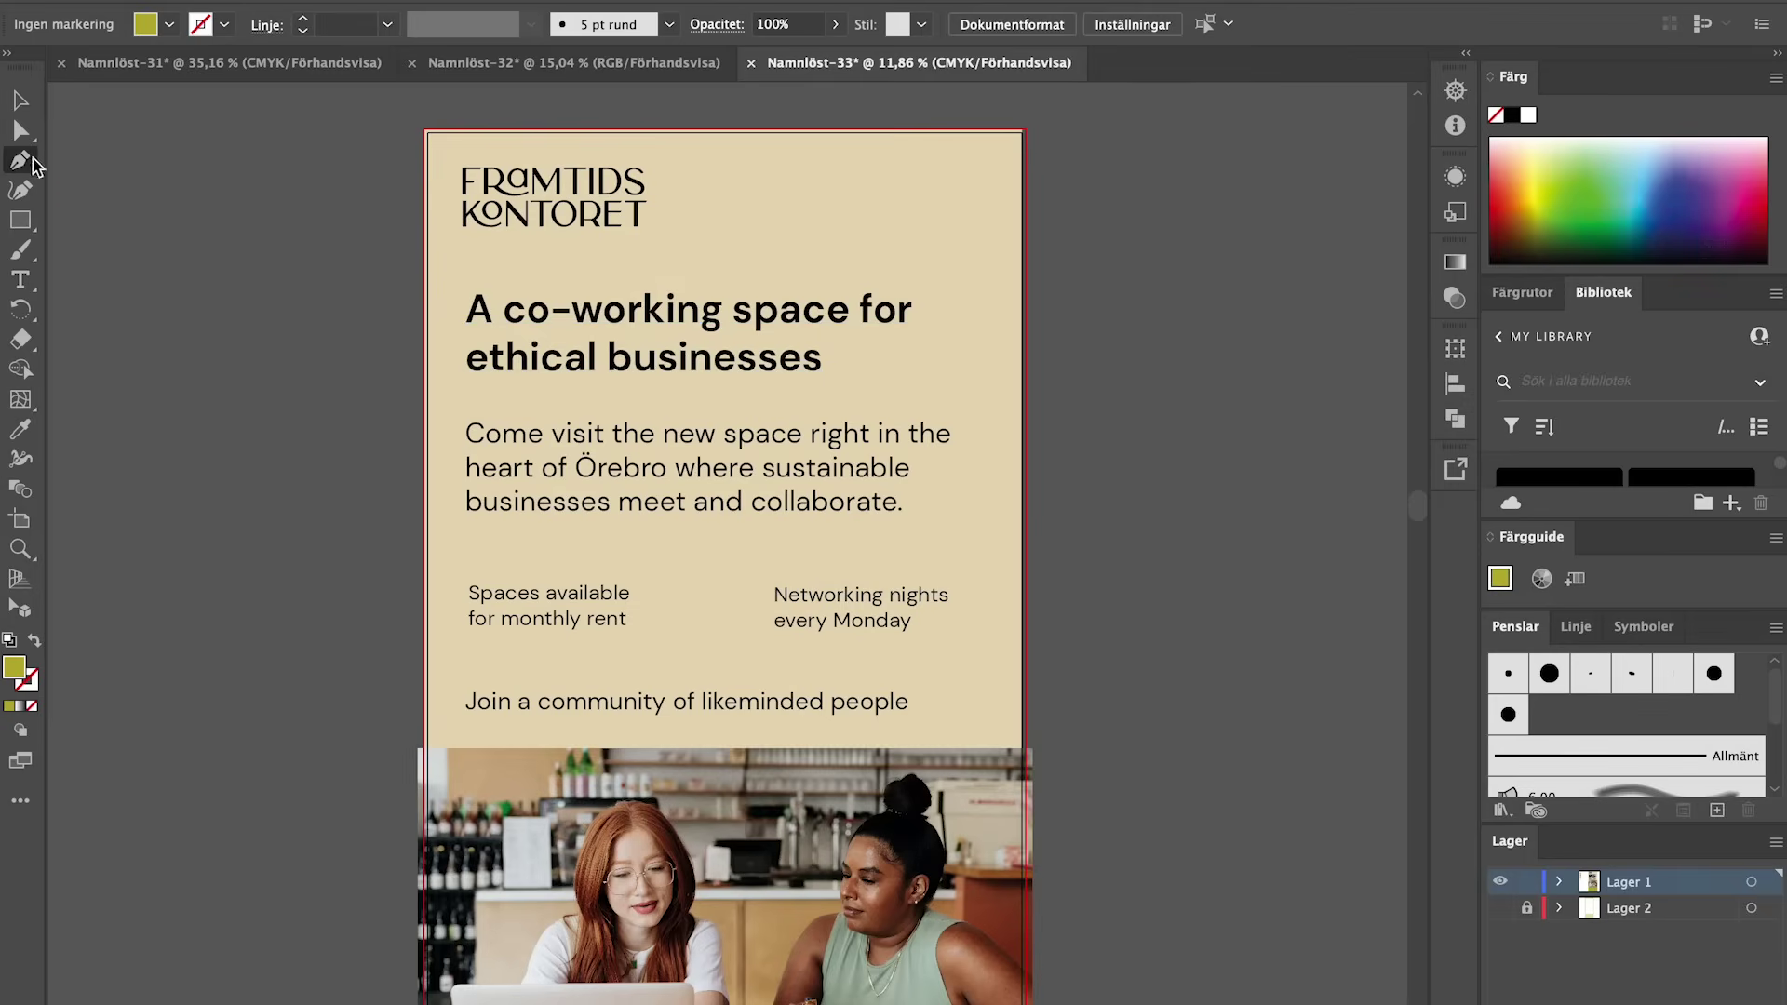
{"action": "left_click", "coordinate": [130, 246]}
{"action": "left_click", "coordinate": [313, 246]}
{"action": "key", "text": "v"}
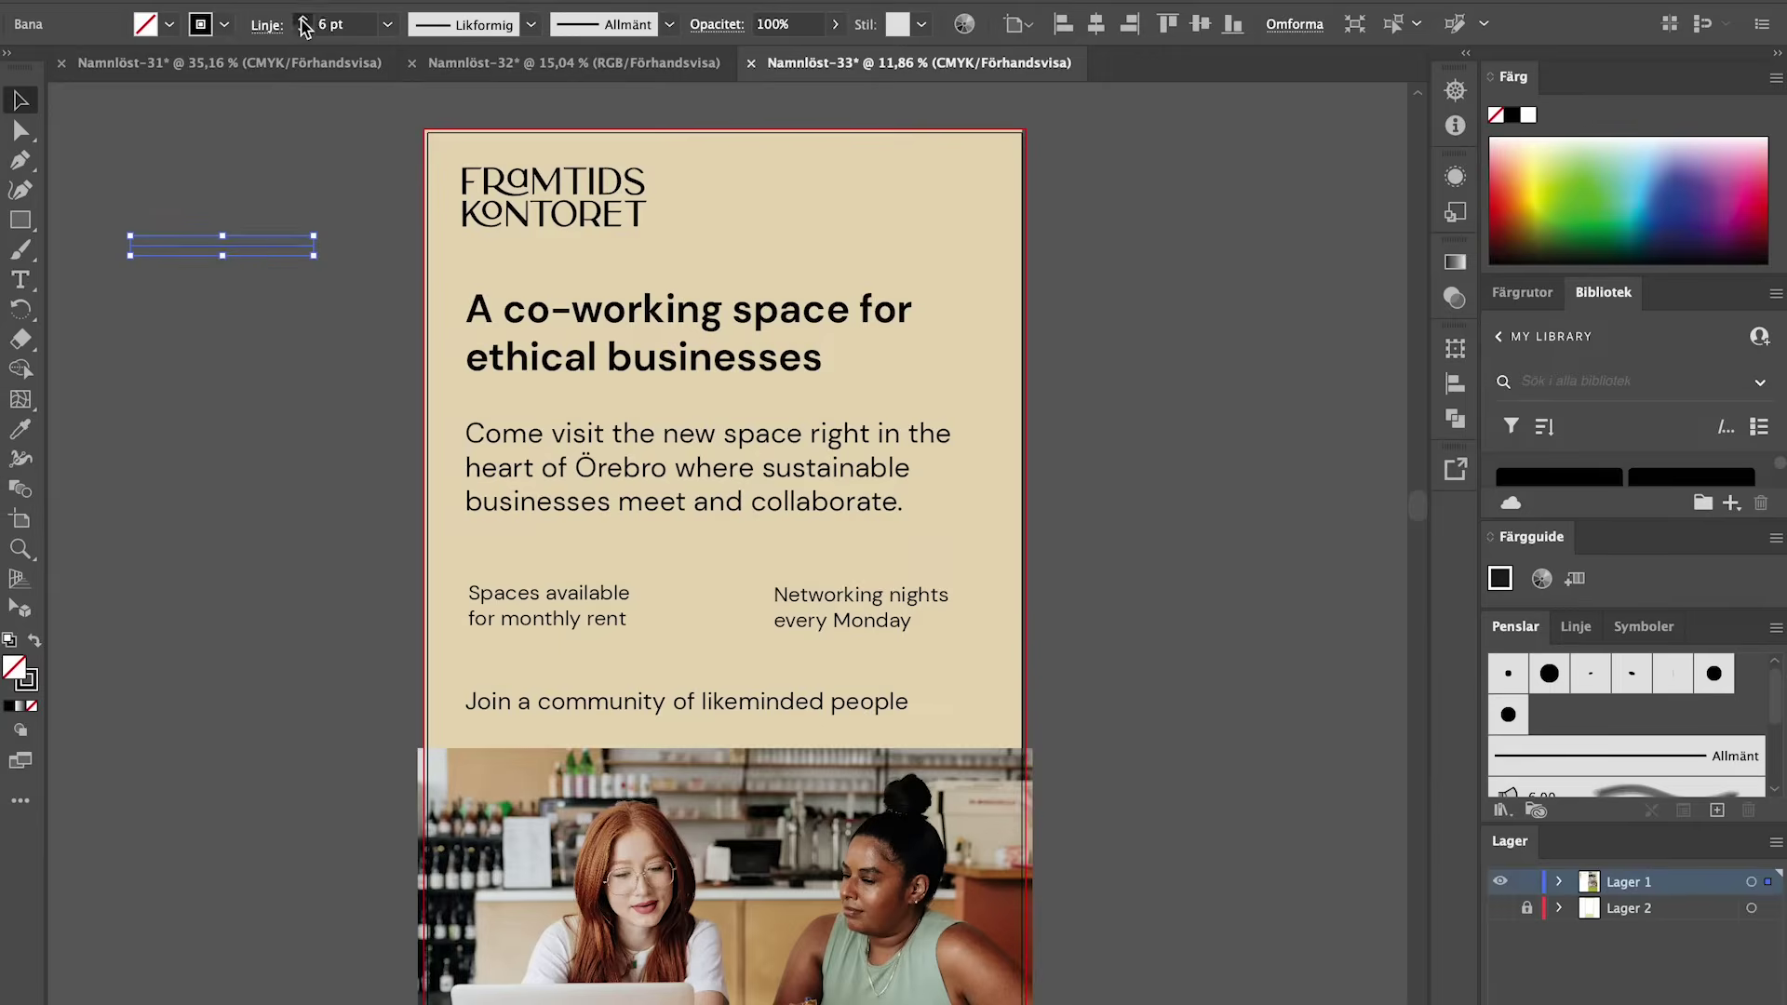
{"action": "left_click", "coordinate": [302, 19]}
{"action": "left_click", "coordinate": [1024, 280]}
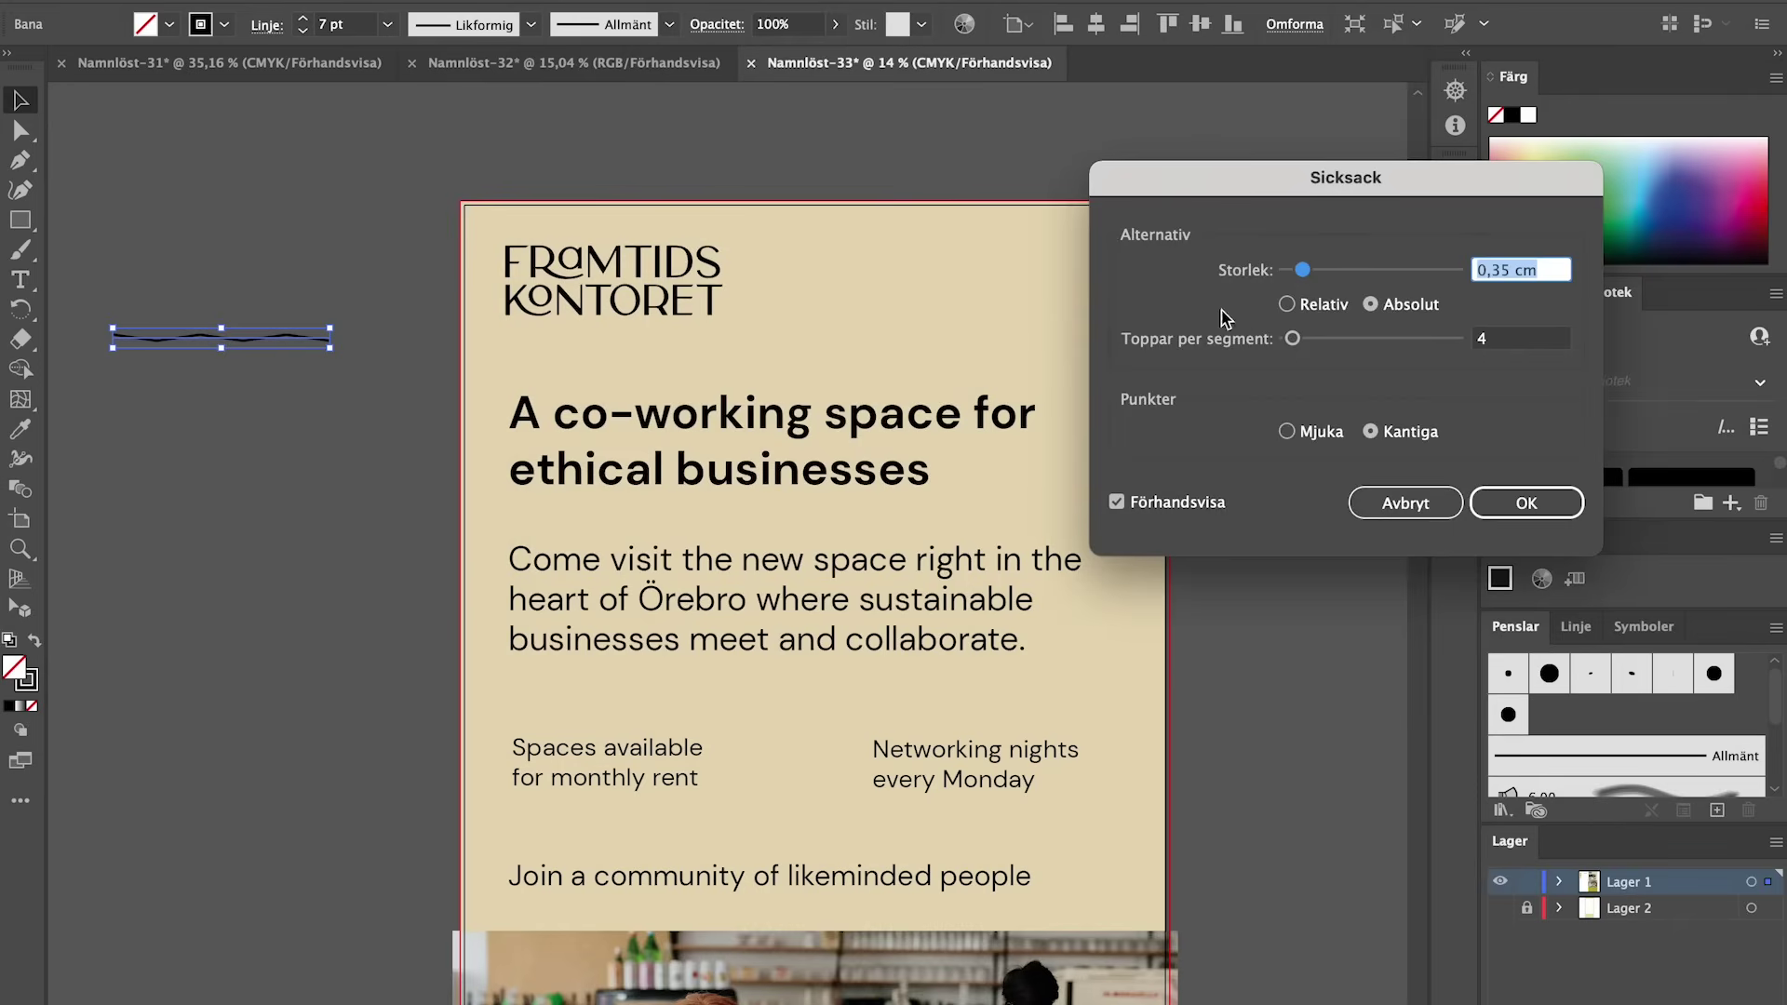
{"action": "left_click", "coordinate": [1286, 431]}
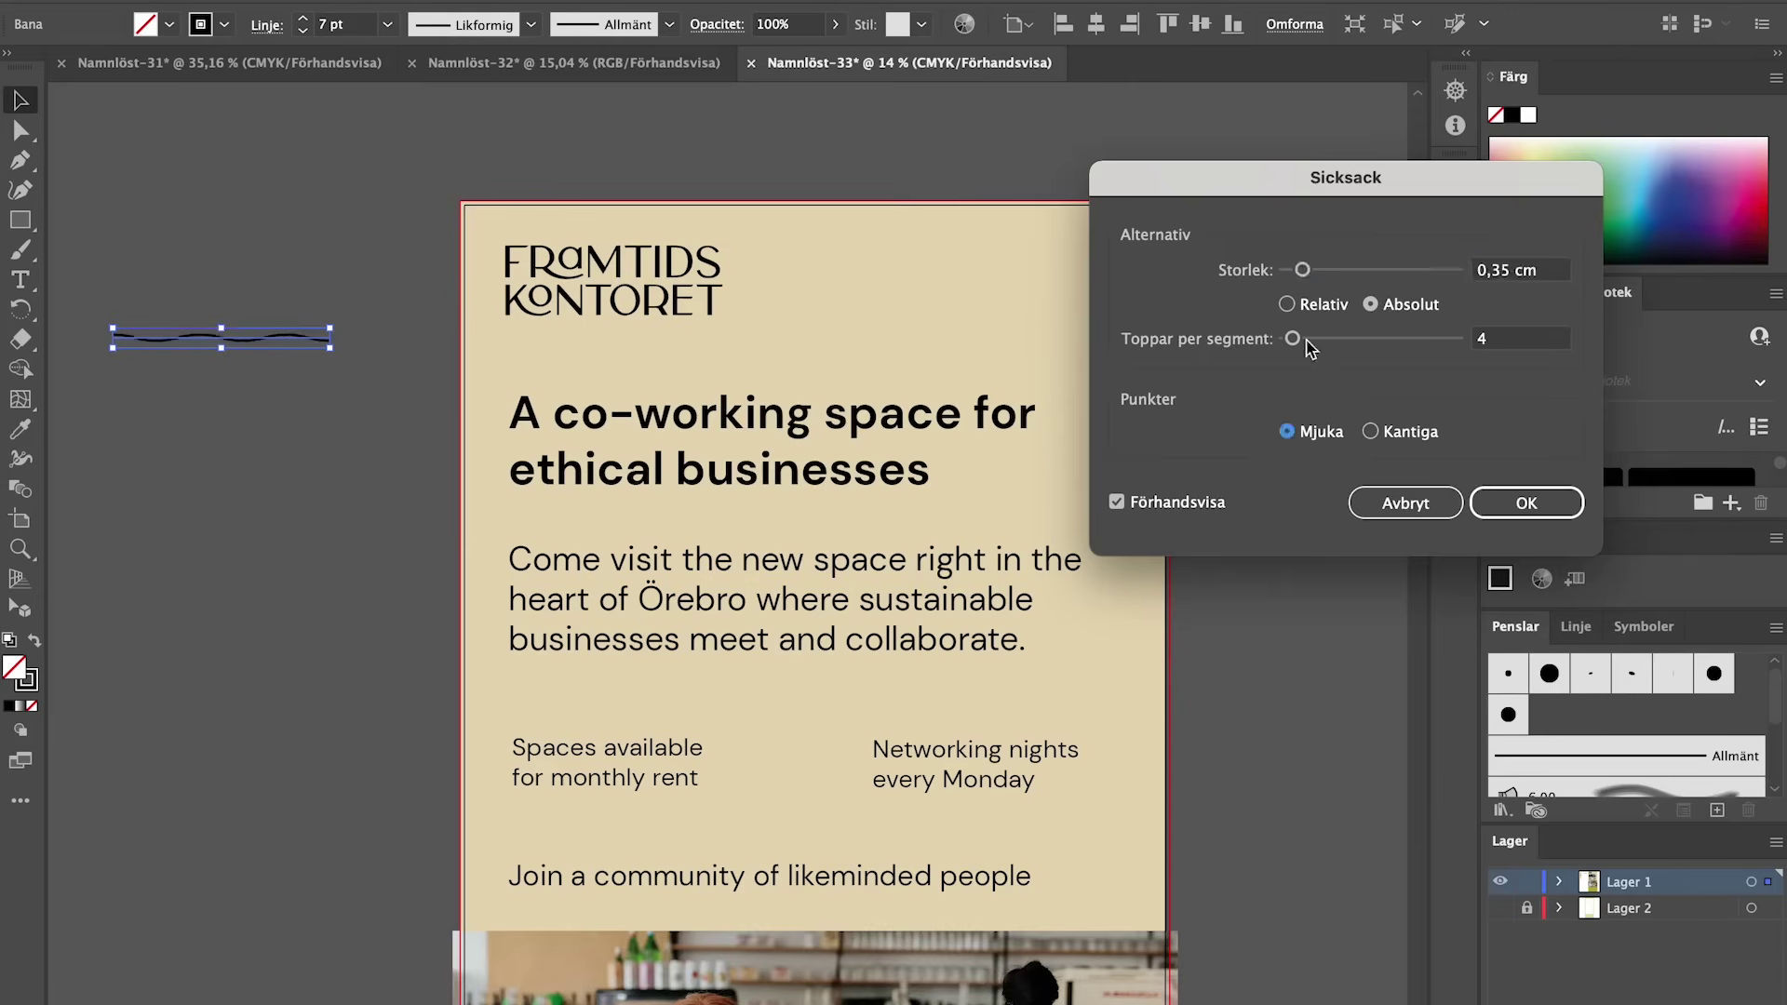
{"action": "left_click_drag", "start_coordinate": [1305, 342], "coordinate": [1312, 344]}
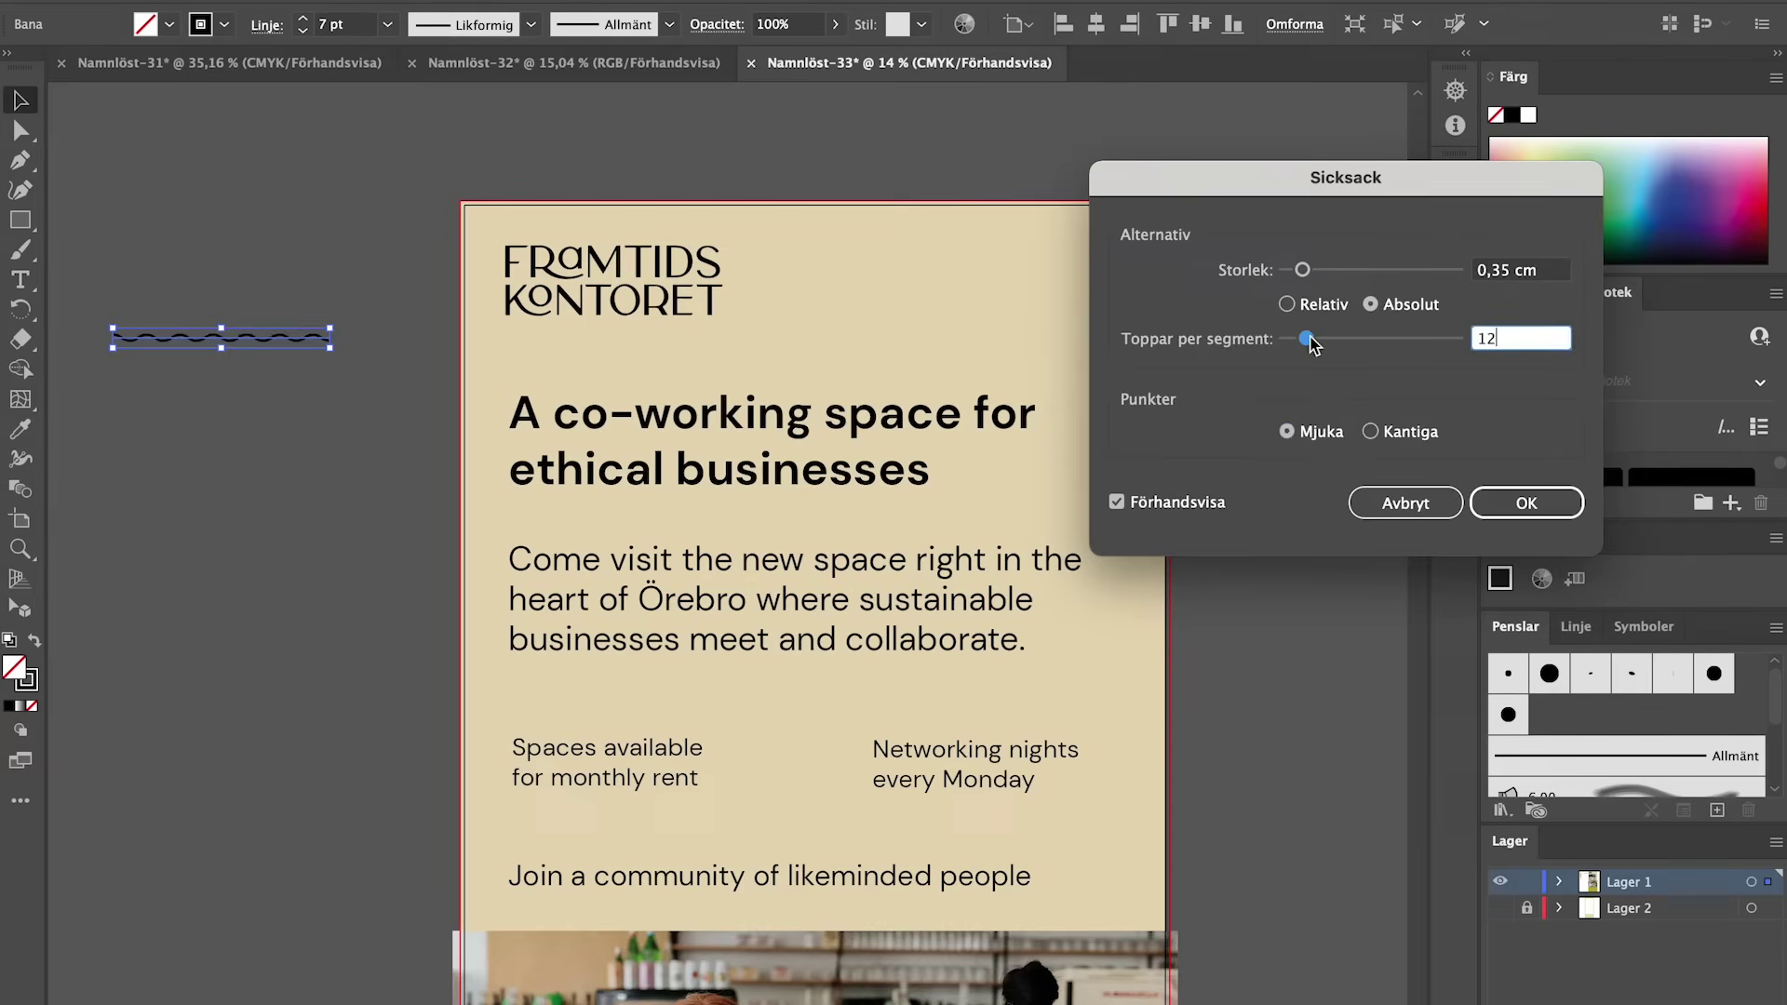
{"action": "left_click", "coordinate": [1493, 505]}
{"action": "left_click", "coordinate": [327, 350]}
{"action": "left_click_drag", "start_coordinate": [327, 339], "coordinate": [819, 355]}
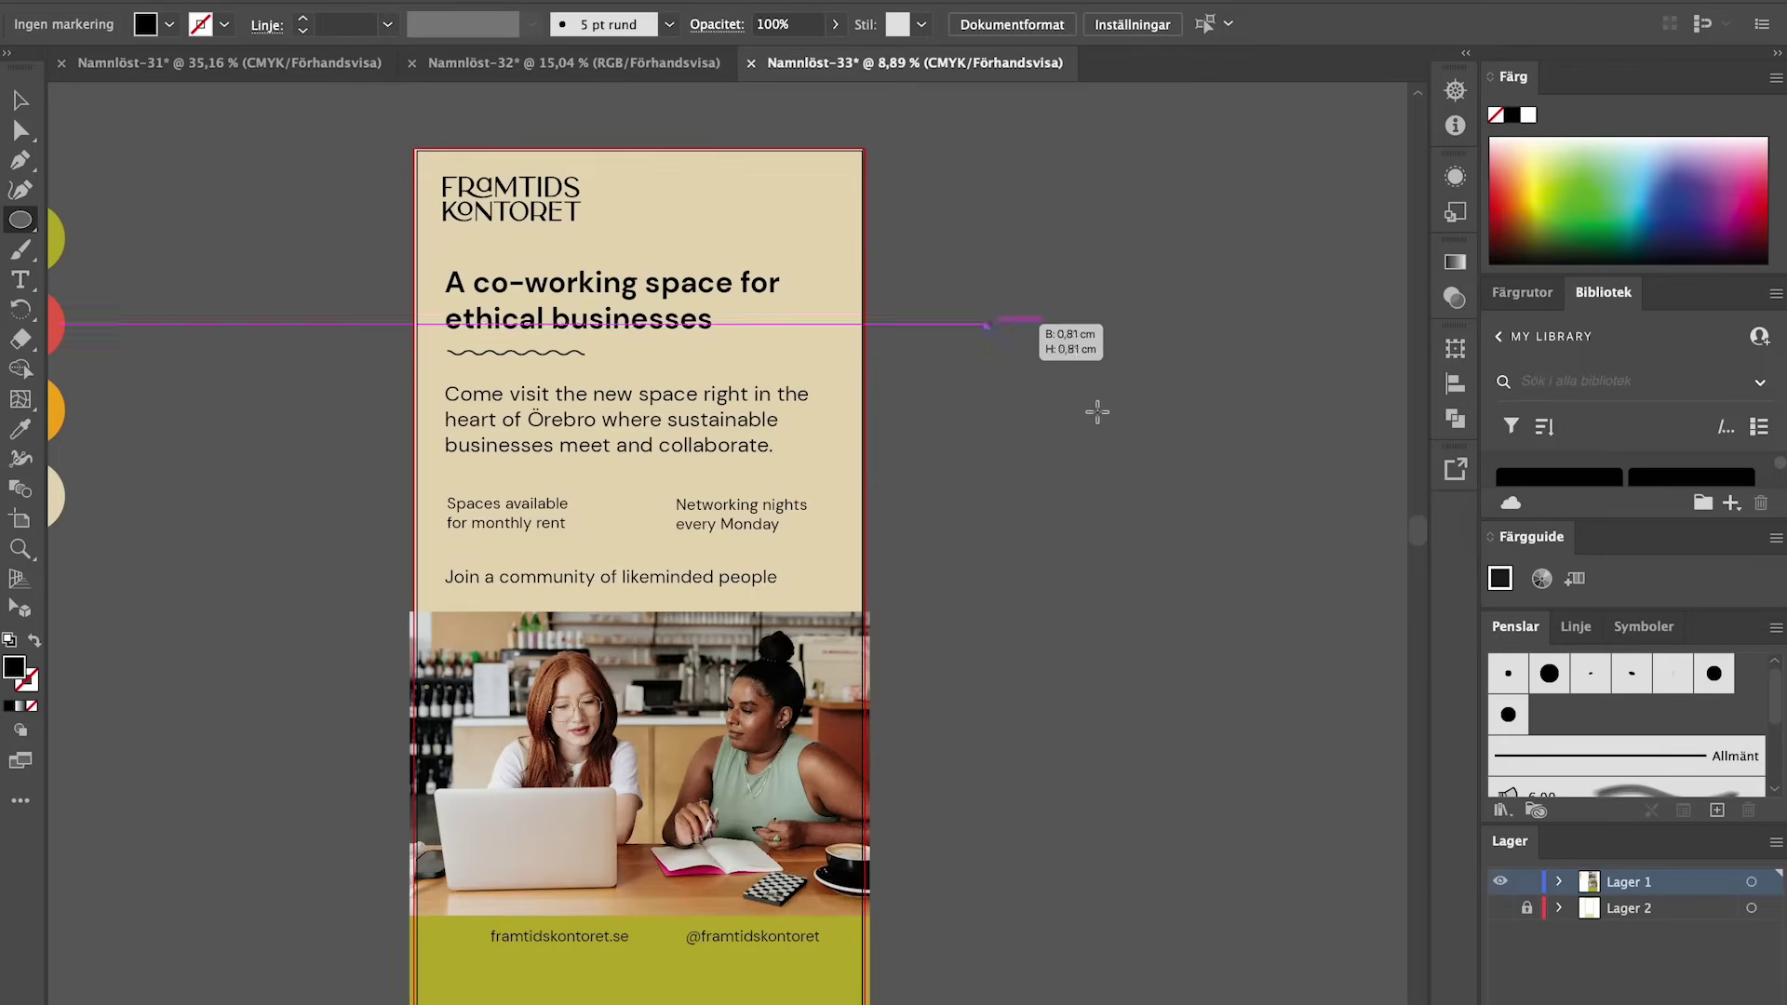
- Draw a tilted ellipse with an overlapping copy to form the ring ornament on the banner
{"action": "left_click_drag", "start_coordinate": [1098, 411], "coordinate": [1174, 433]}
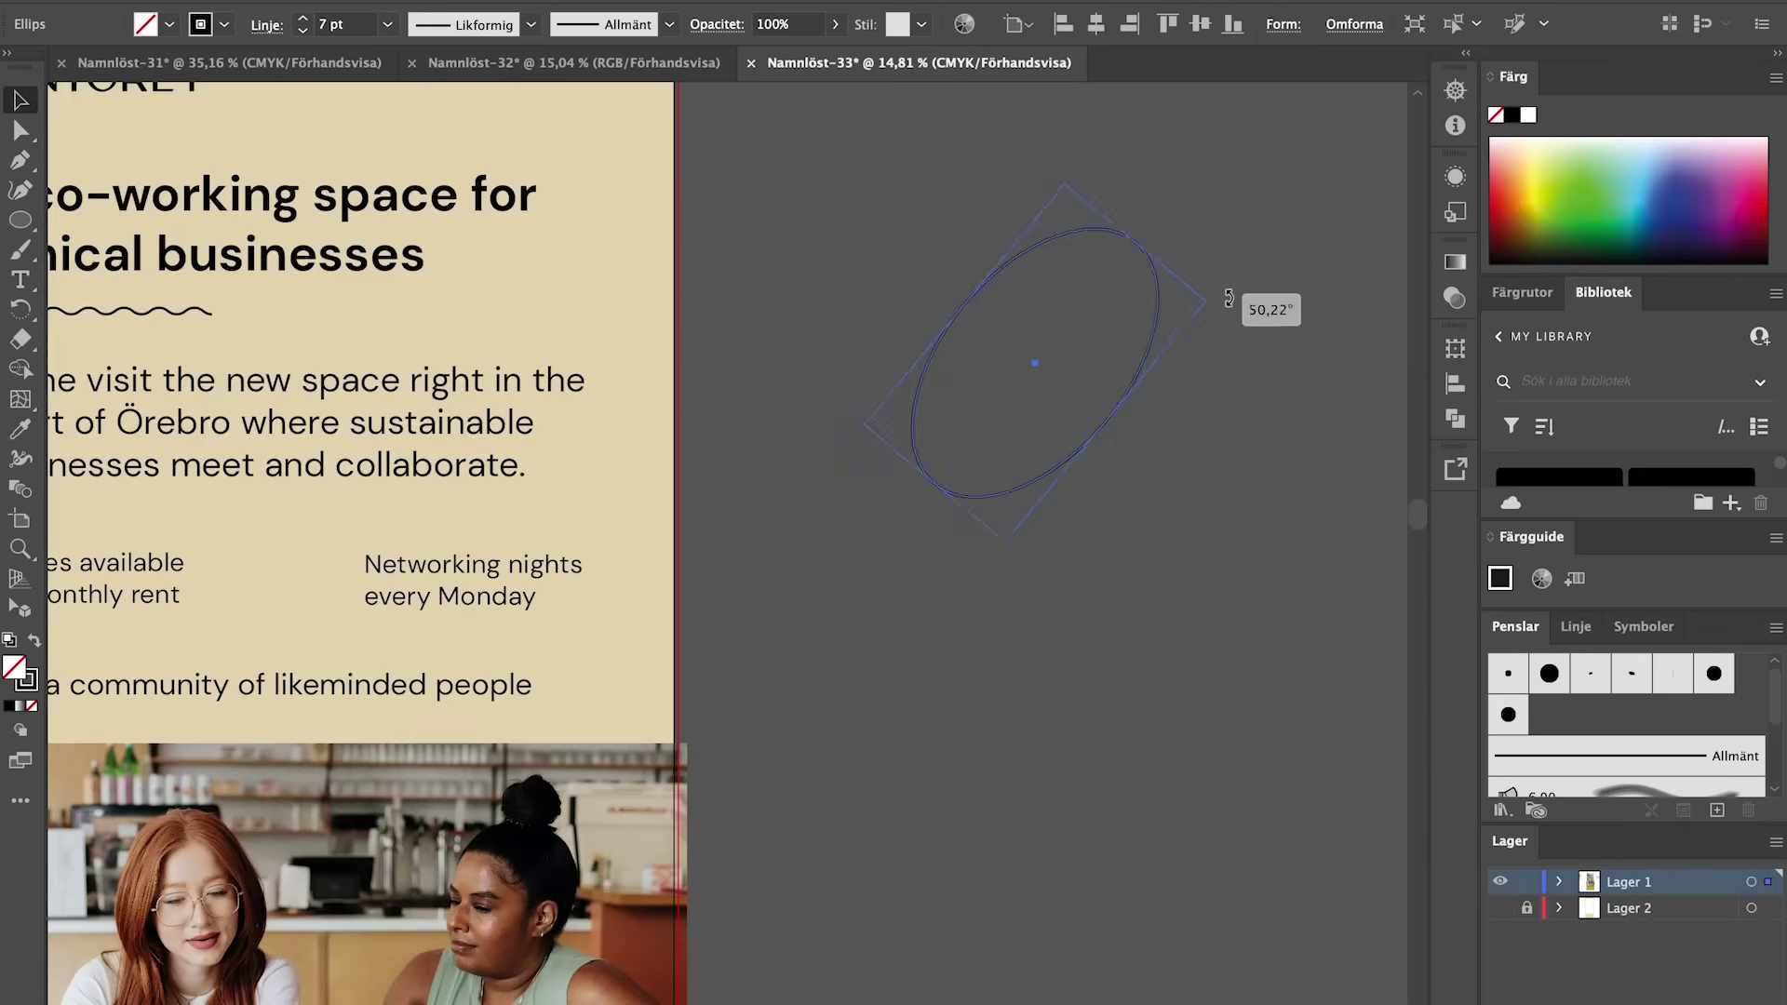
{"action": "left_click_drag", "start_coordinate": [1229, 298], "coordinate": [1250, 319]}
{"action": "scroll", "coordinate": [1250, 320], "scroll_direction": "right", "scroll_amount": 5}
{"action": "left_click_drag", "start_coordinate": [843, 361], "coordinate": [943, 362]}
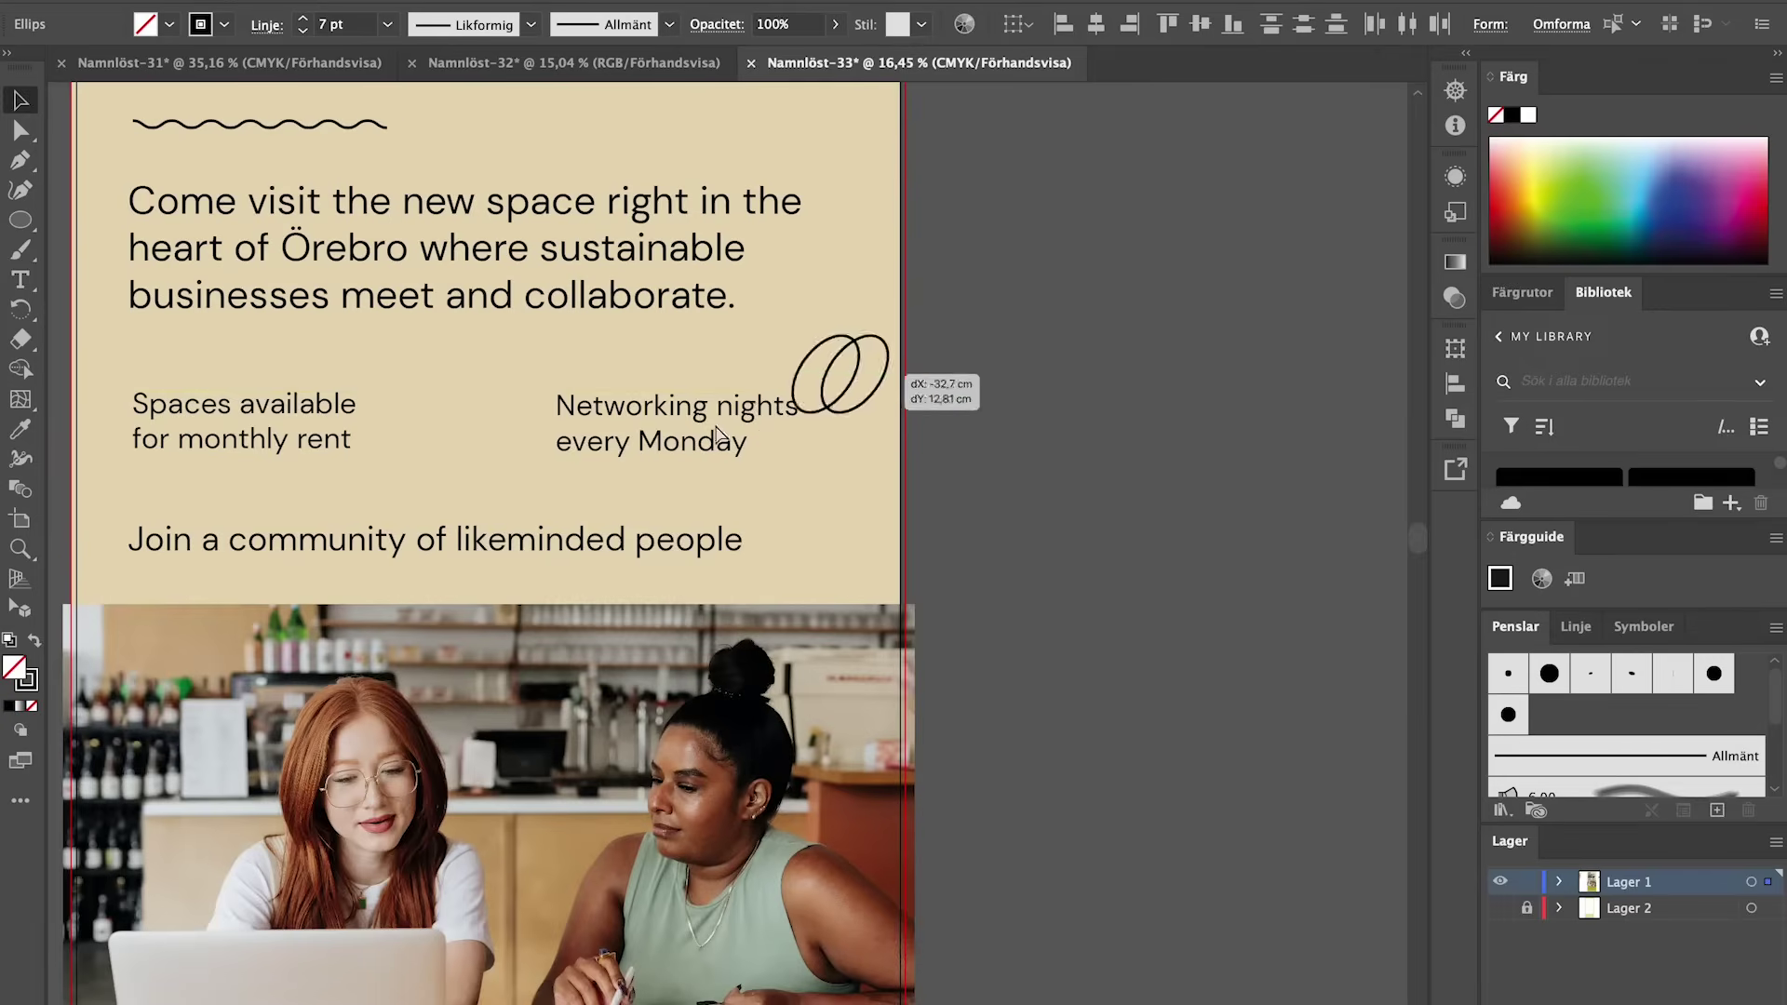
{"action": "left_click_drag", "start_coordinate": [879, 371], "coordinate": [473, 430]}
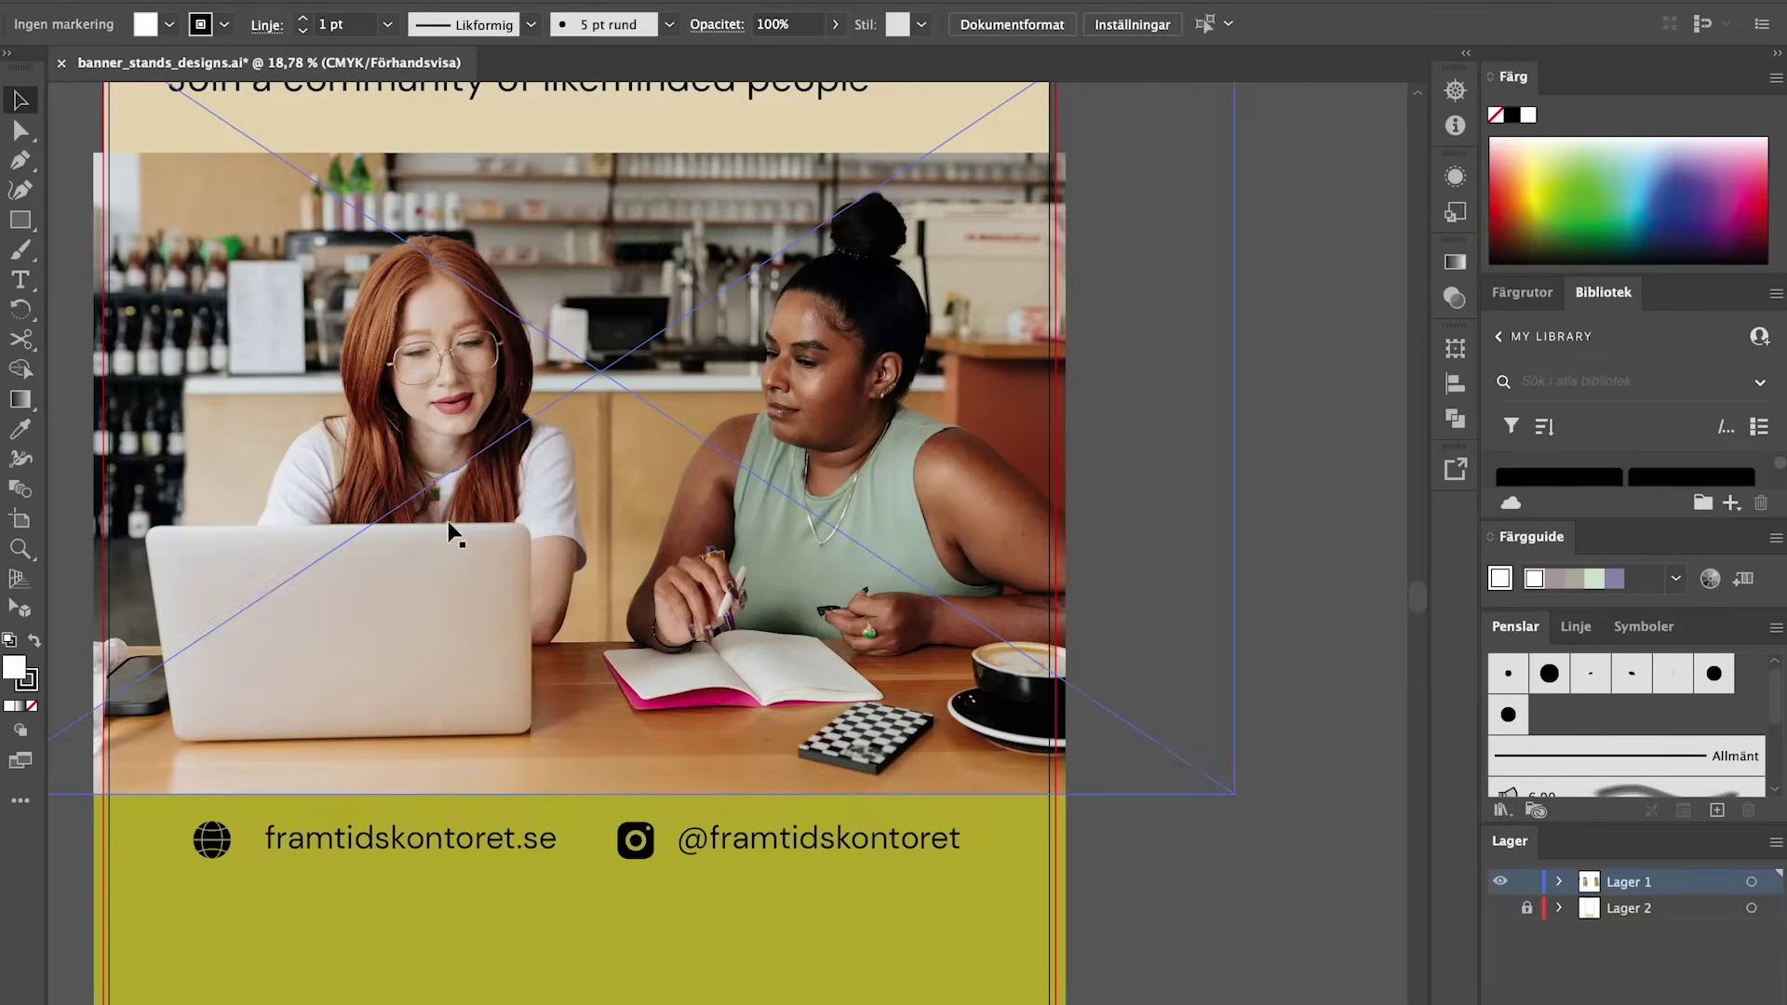
{"action": "scroll", "coordinate": [377, 417], "scroll_direction": "up", "scroll_amount": 5}
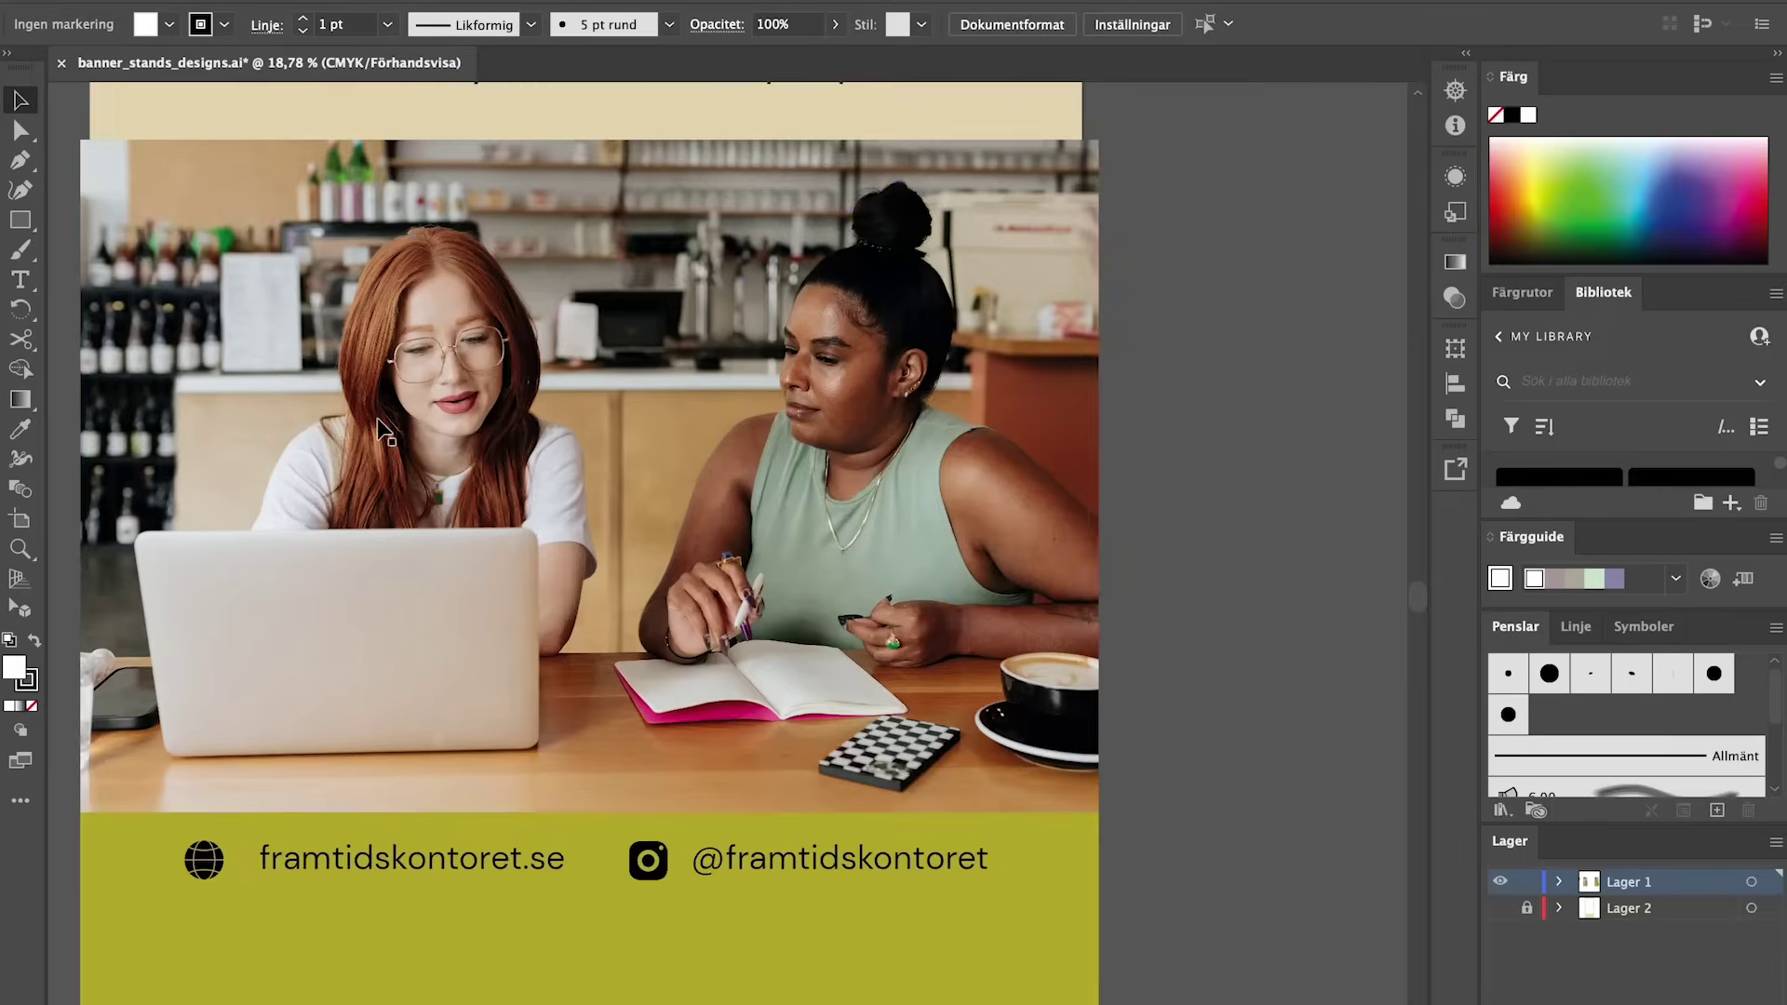
{"action": "scroll", "coordinate": [376, 454], "scroll_direction": "up", "scroll_amount": 3}
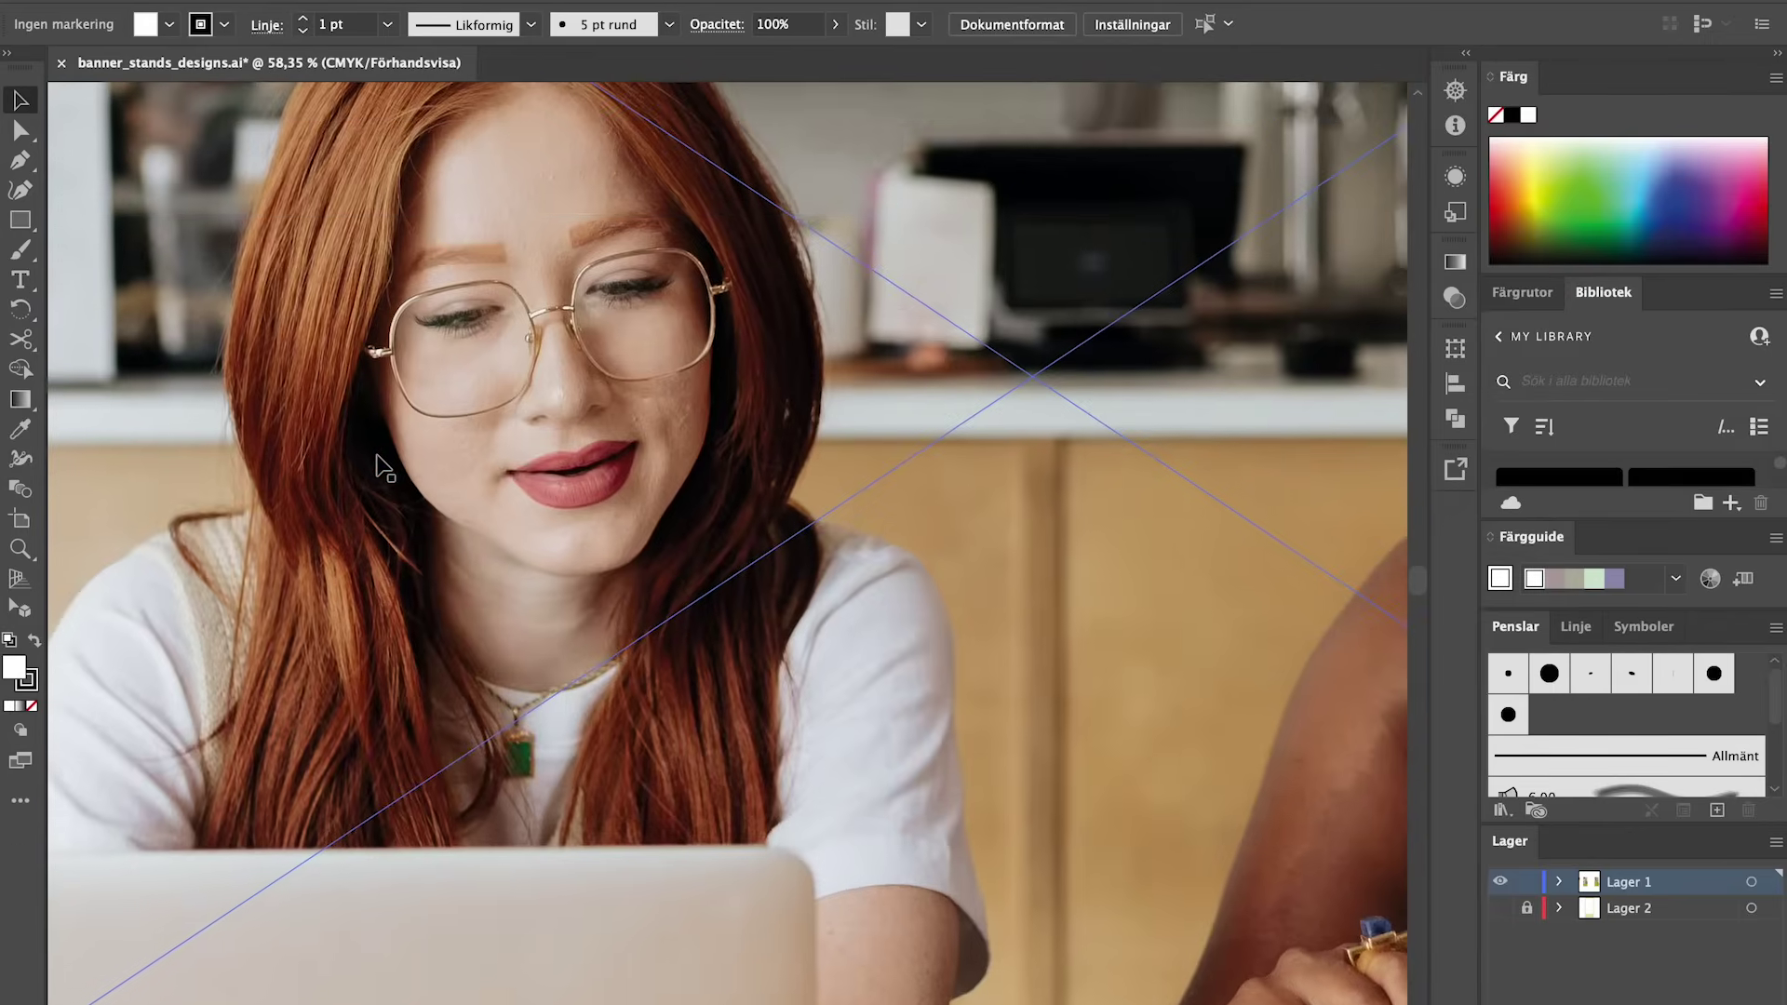
{"action": "scroll", "coordinate": [376, 454], "scroll_direction": "down", "scroll_amount": 10}
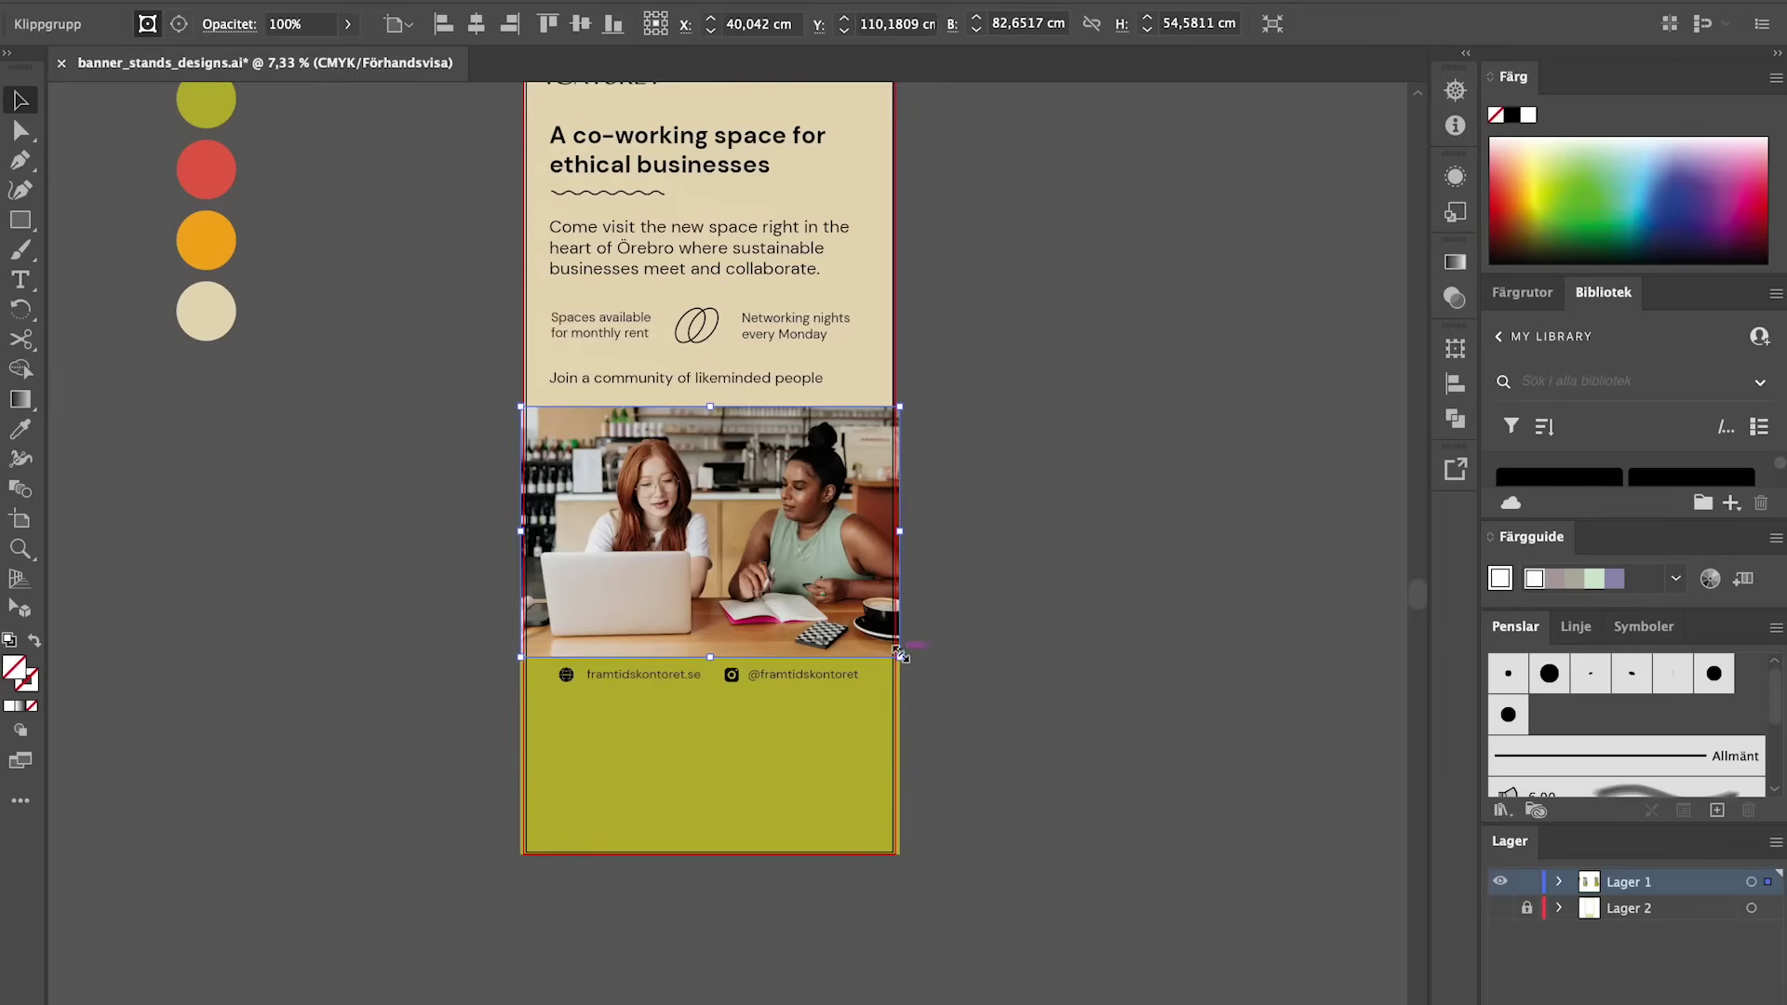
- Shrink the café photo, park it off the artboard, and move the body text lower
{"action": "left_click_drag", "start_coordinate": [895, 639], "coordinate": [791, 629]}
{"action": "left_click_drag", "start_coordinate": [738, 489], "coordinate": [1145, 268]}
{"action": "left_click_drag", "start_coordinate": [486, 244], "coordinate": [850, 423]}
{"action": "left_click_drag", "start_coordinate": [731, 304], "coordinate": [737, 456]}
{"action": "left_click", "coordinate": [985, 462]}
- Place the photo below the headline and shrink it a little further
{"action": "scroll", "coordinate": [984, 463], "scroll_direction": "up", "scroll_amount": 3}
{"action": "scroll", "coordinate": [989, 462], "scroll_direction": "up", "scroll_amount": 2}
{"action": "left_click_drag", "start_coordinate": [994, 463], "coordinate": [439, 480]}
{"action": "left_click_drag", "start_coordinate": [729, 538], "coordinate": [662, 540]}
{"action": "left_click_drag", "start_coordinate": [607, 447], "coordinate": [609, 460]}
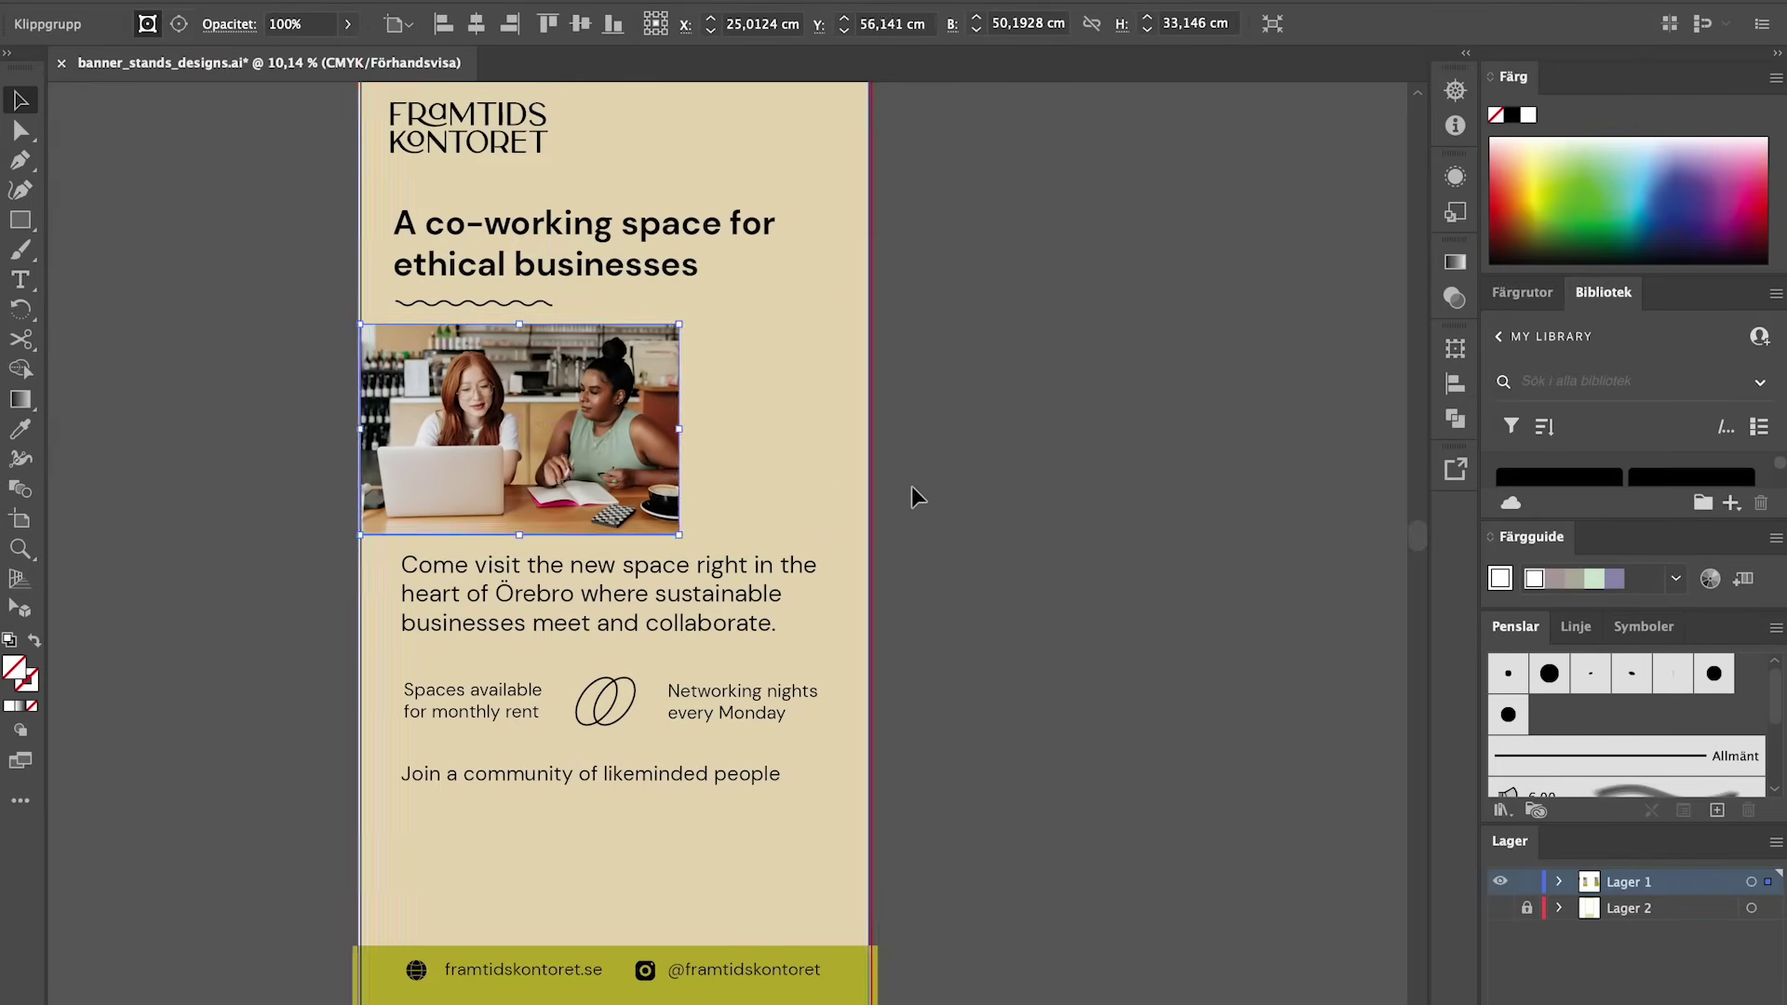
{"action": "left_click", "coordinate": [912, 486]}
- Move the Networking nights text beside the photo and reposition the ring ornament
{"action": "left_click", "coordinate": [690, 715]}
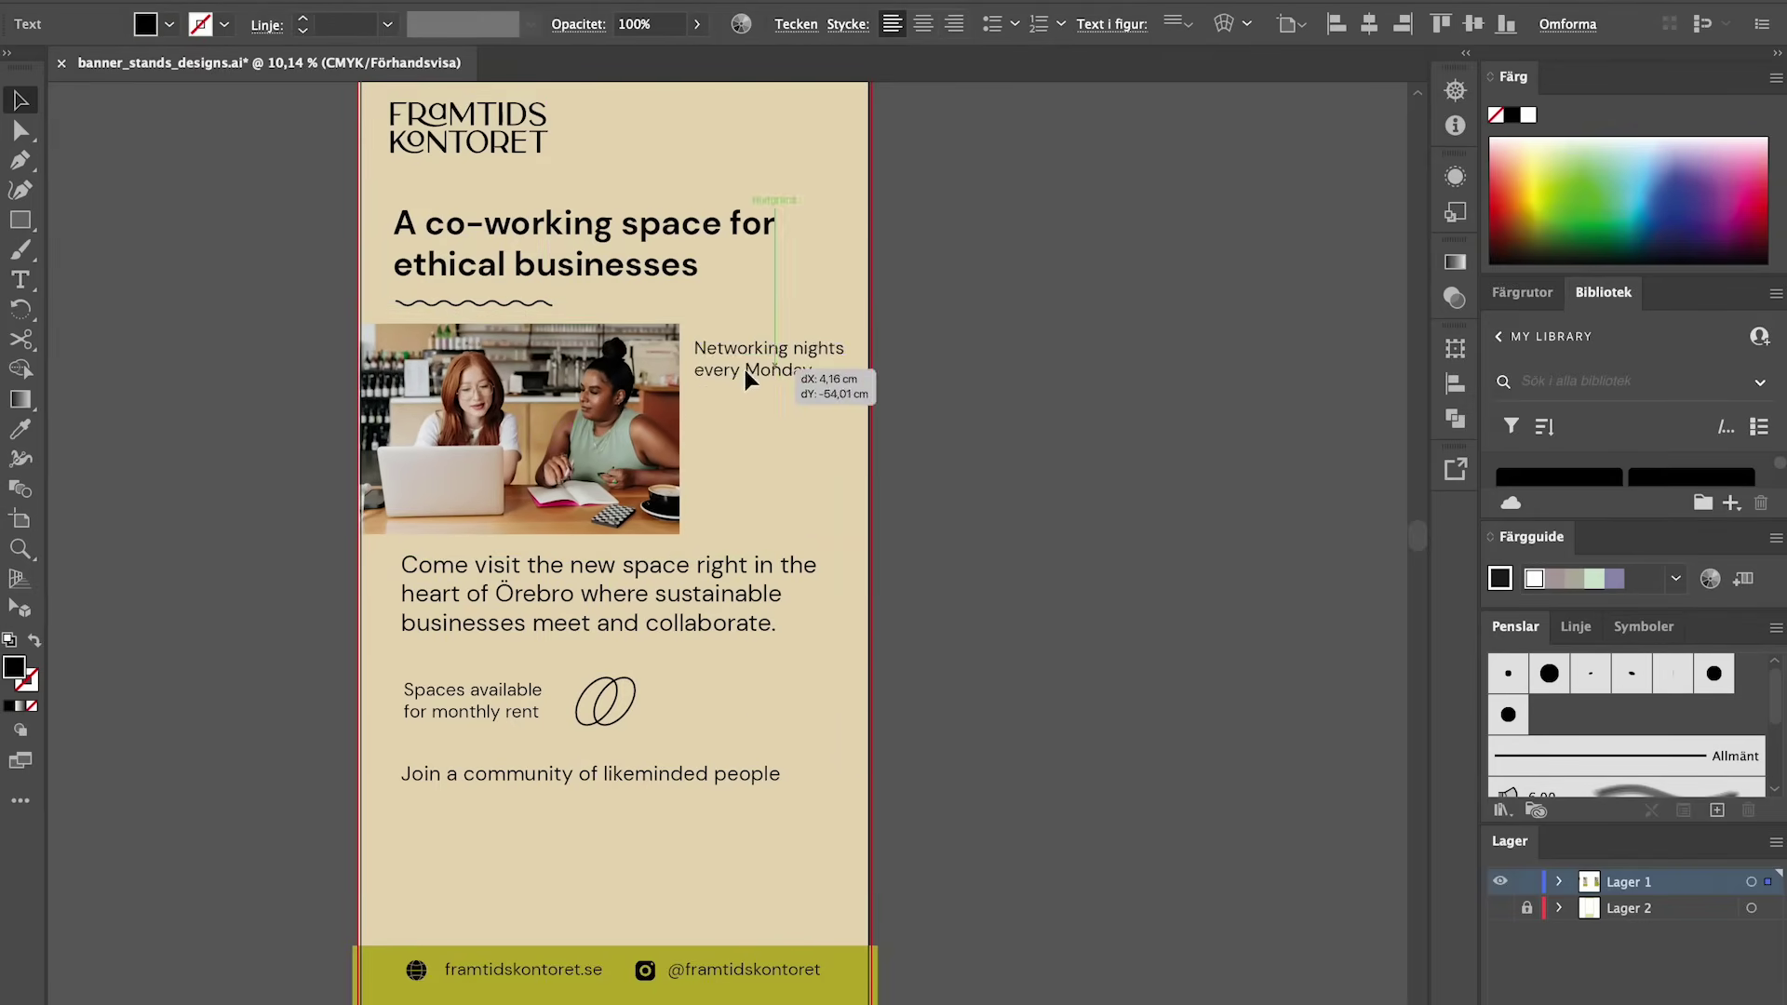
{"action": "left_click_drag", "start_coordinate": [744, 370], "coordinate": [745, 370]}
{"action": "left_click", "coordinate": [936, 434]}
{"action": "left_click_drag", "start_coordinate": [625, 709], "coordinate": [633, 713]}
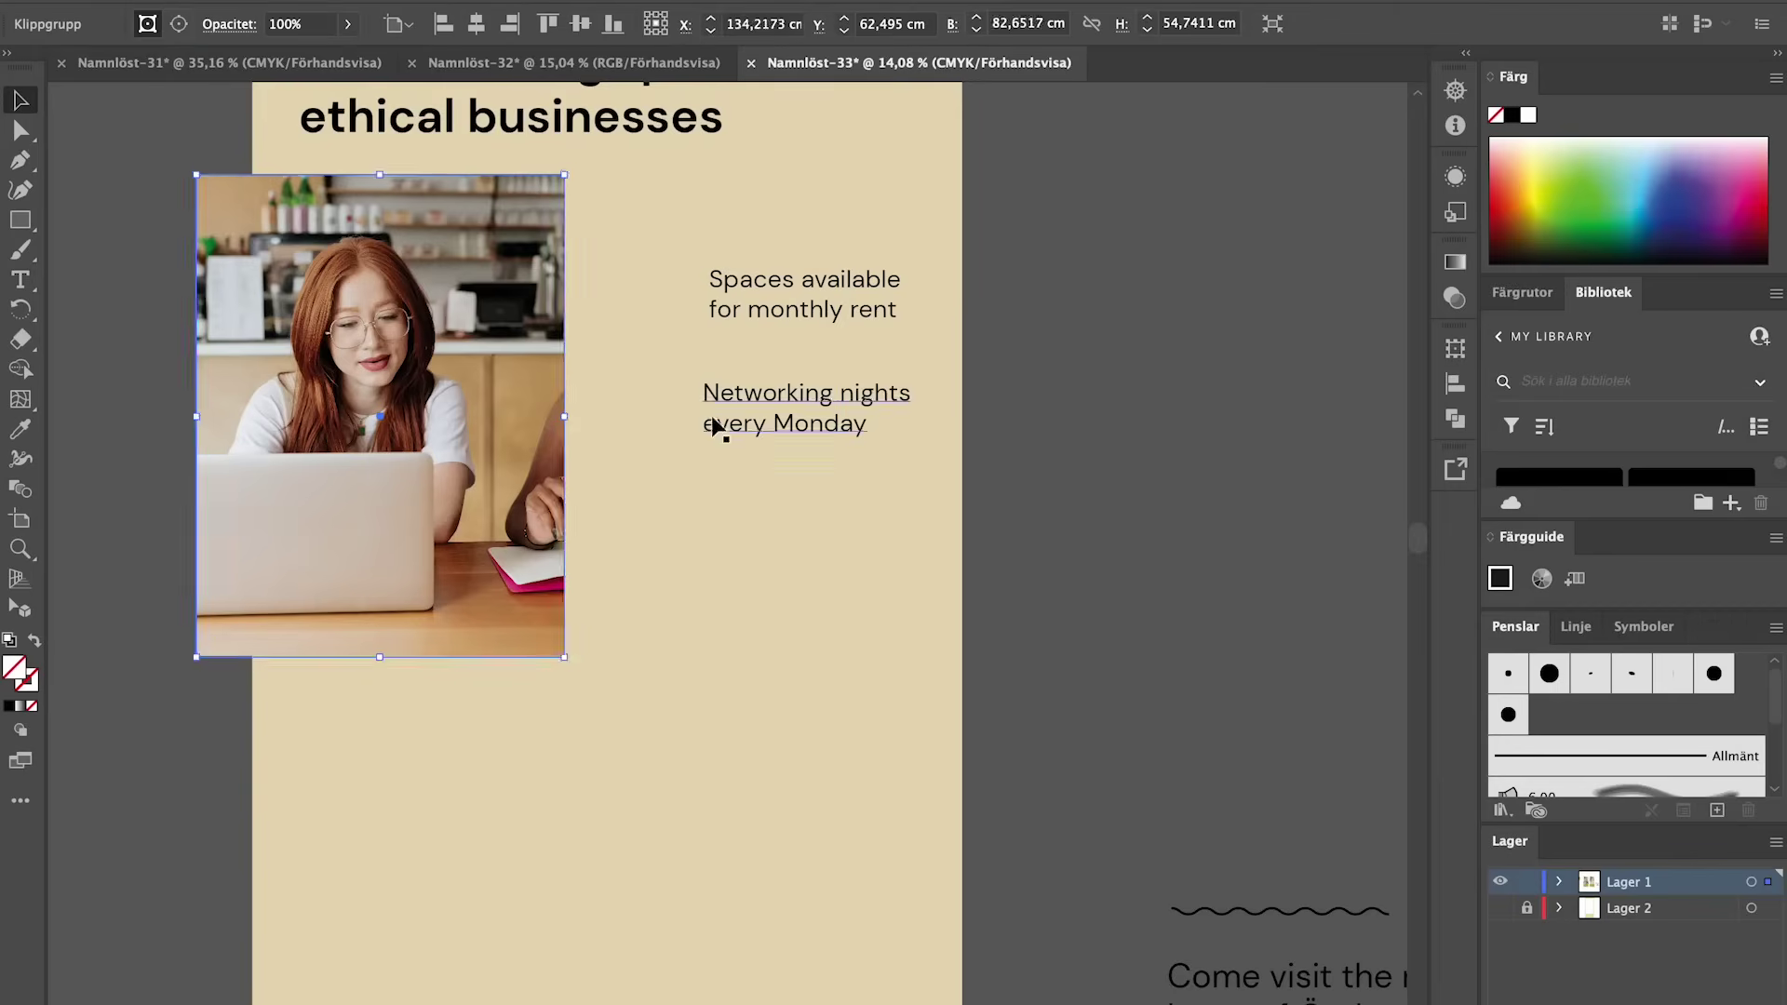
- Snap the photo to the artboard's left edge and check the wave line's stacking order
{"action": "left_click_drag", "start_coordinate": [449, 387], "coordinate": [502, 393]}
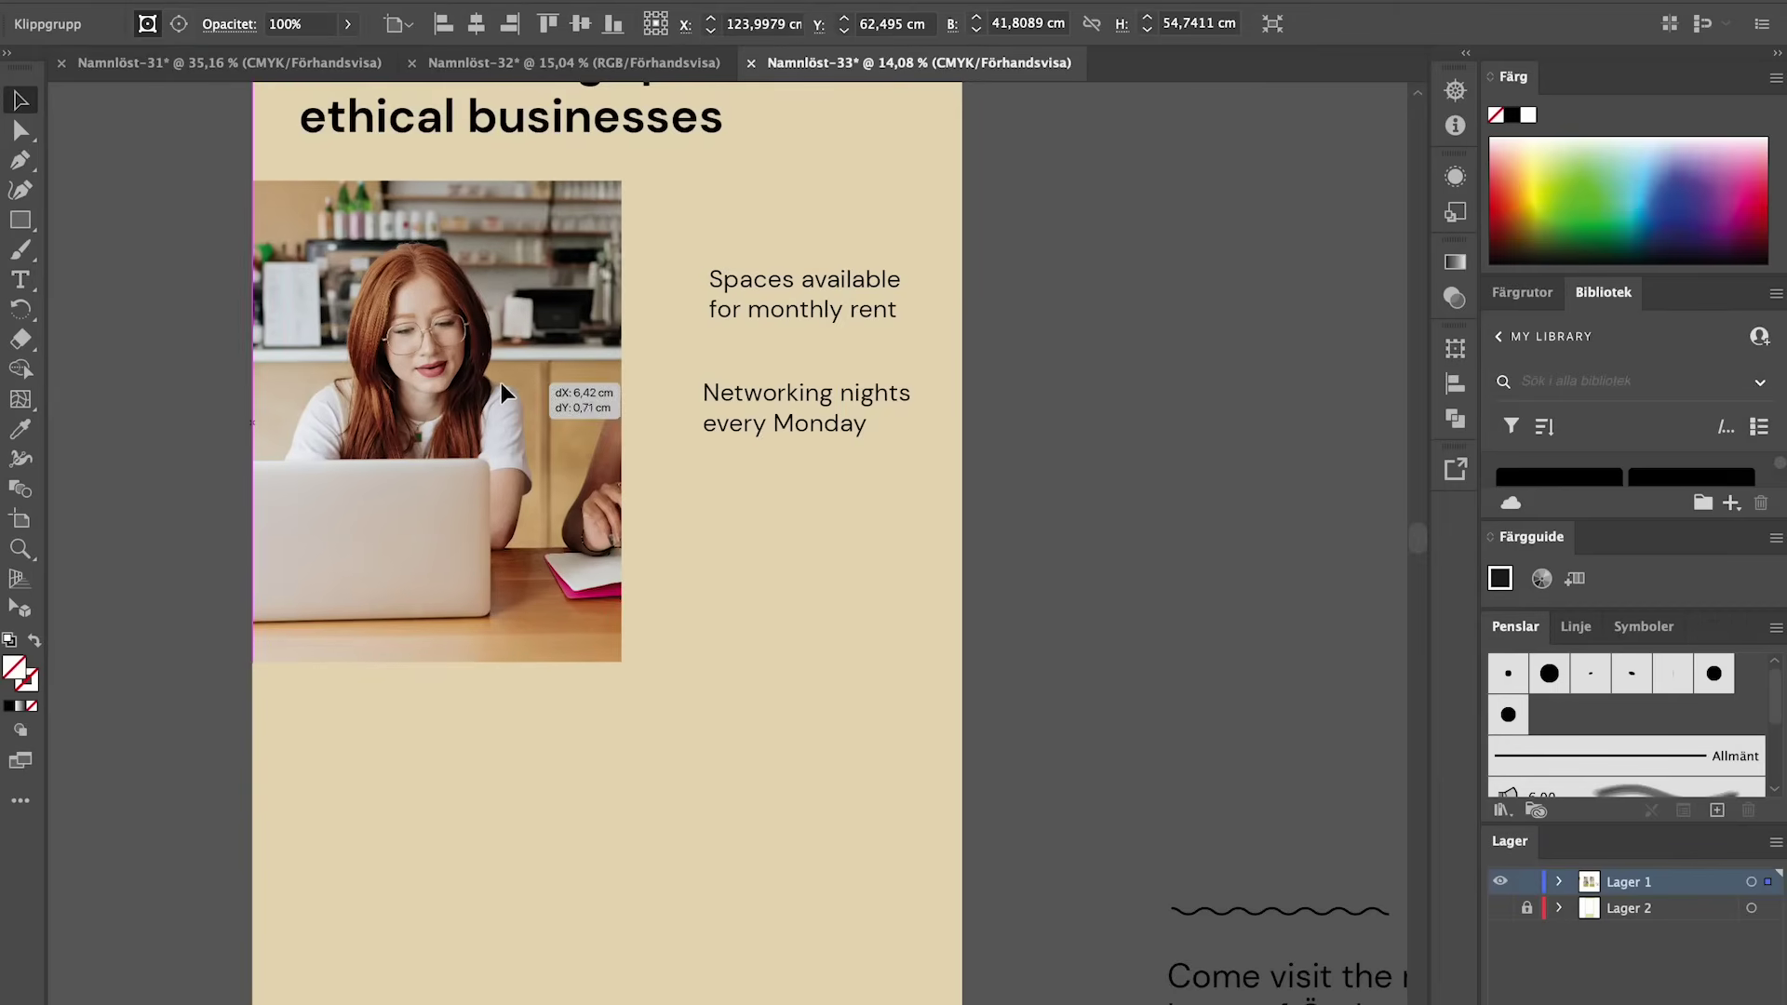
{"action": "left_click", "coordinate": [772, 349]}
{"action": "scroll", "coordinate": [1031, 410], "scroll_direction": "down", "scroll_amount": 3}
{"action": "right_click", "coordinate": [953, 372]}
{"action": "mouse_move", "coordinate": [1126, 917]}
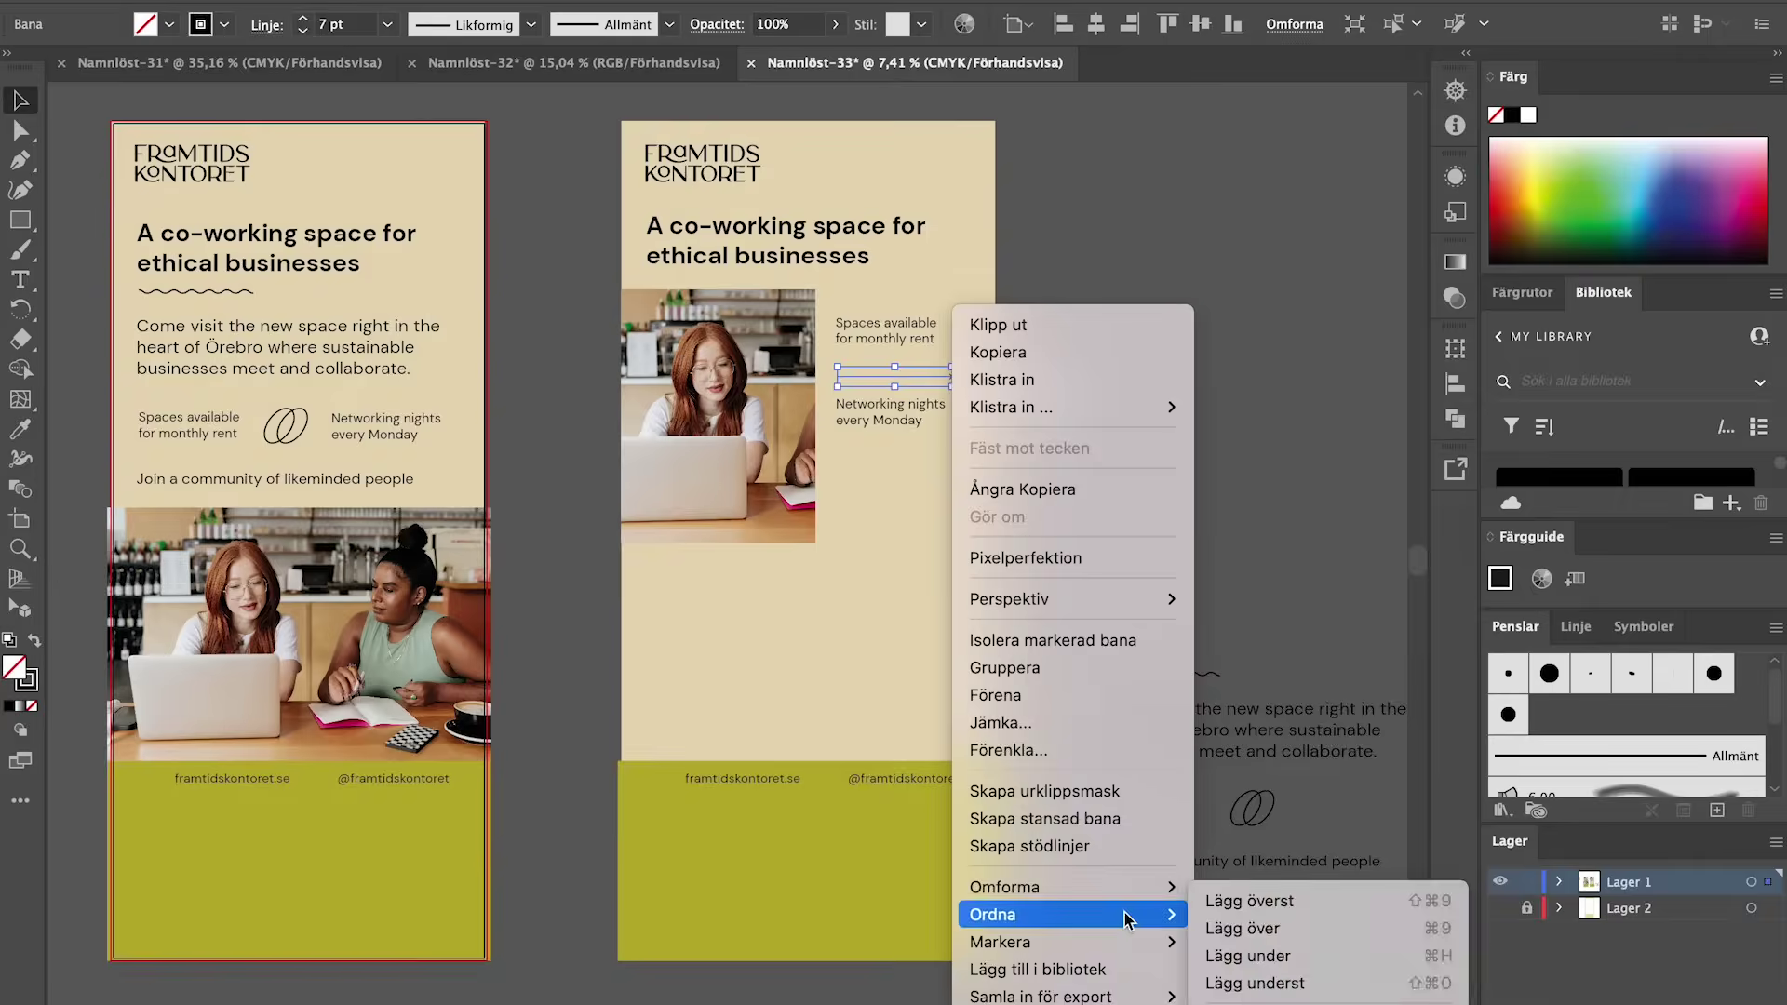
{"action": "key", "text": "Escape"}
{"action": "scroll", "coordinate": [917, 372], "scroll_direction": "up", "scroll_amount": 5}
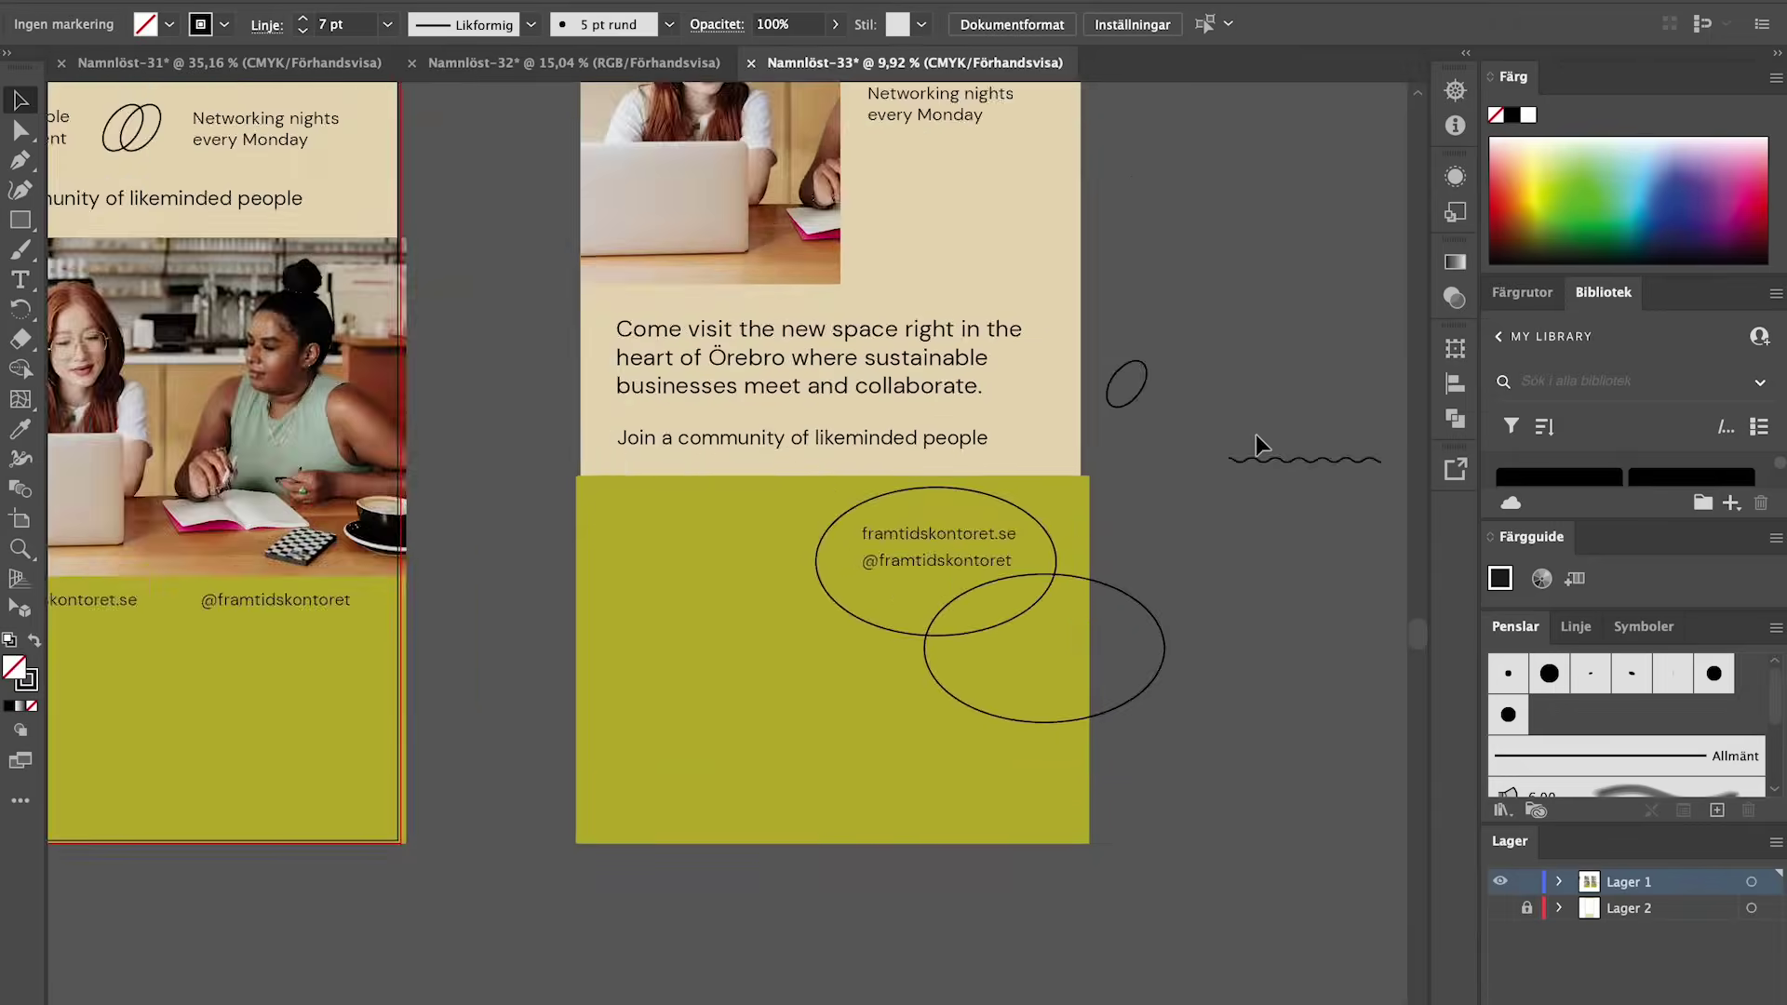
{"action": "scroll", "coordinate": [1254, 434], "scroll_direction": "down", "scroll_amount": 2}
{"action": "scroll", "coordinate": [849, 459], "scroll_direction": "up", "scroll_amount": 1}
- Extend the green footer rectangle upward behind the Join a community text
{"action": "left_click", "coordinate": [805, 557]}
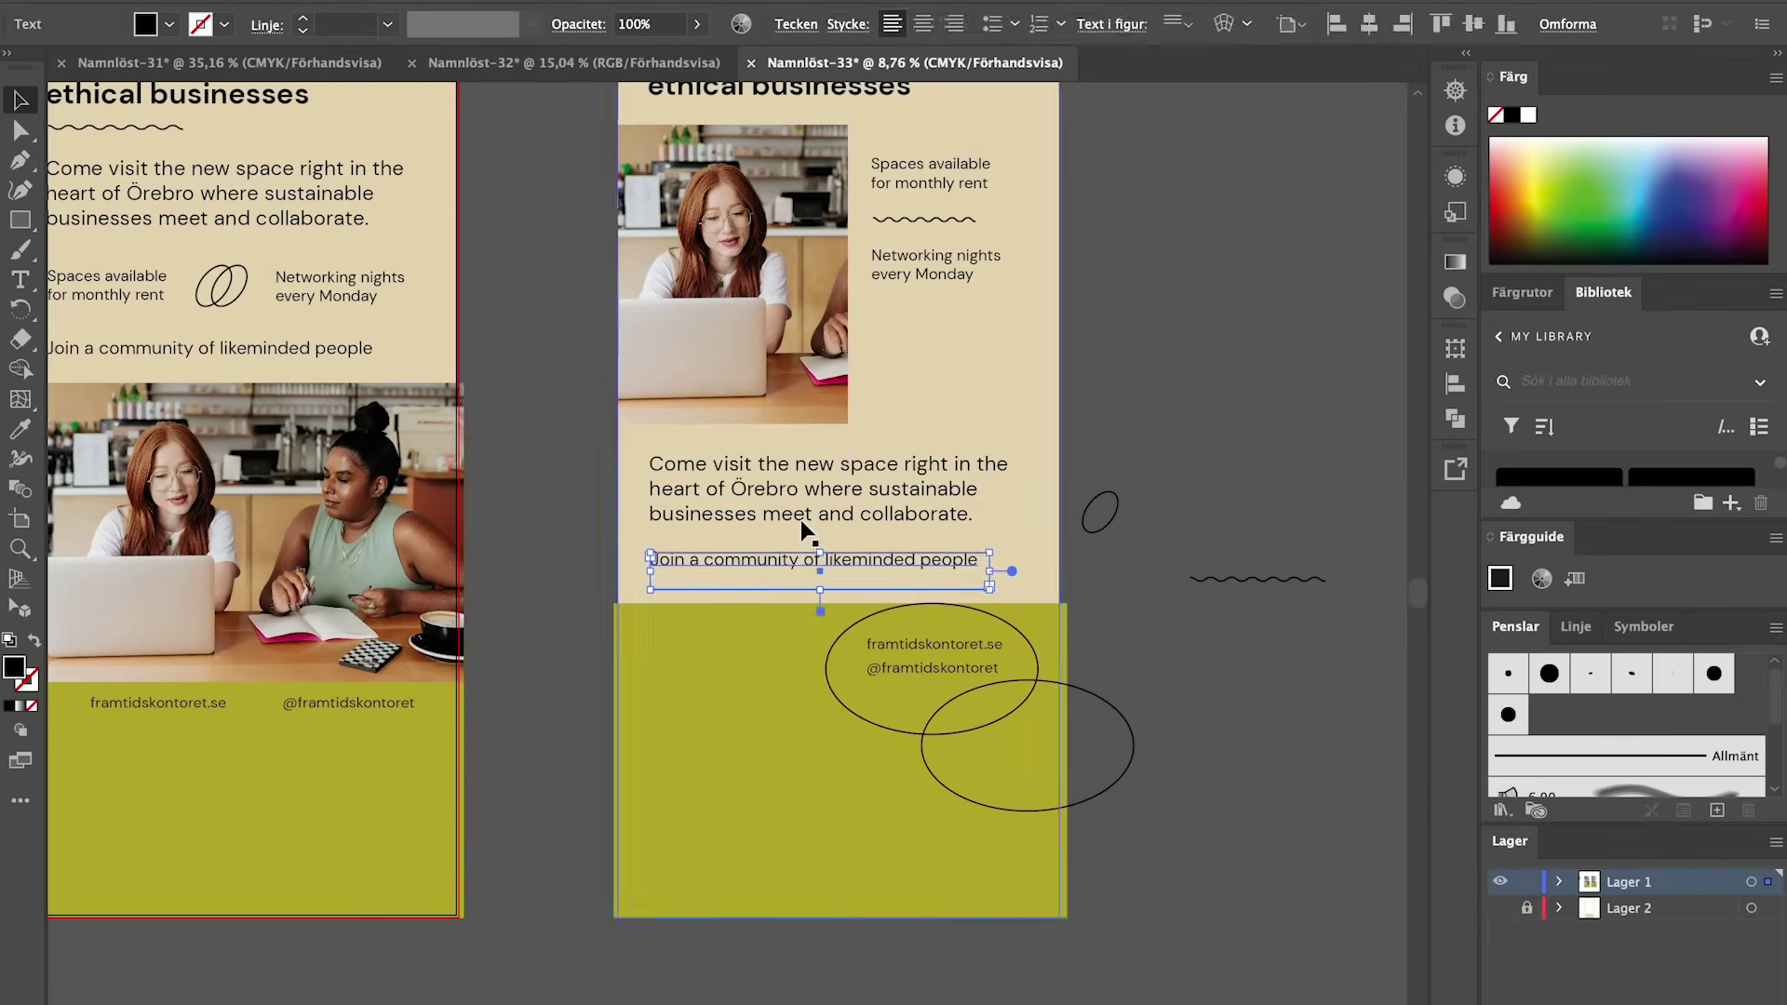
{"action": "right_click", "coordinate": [810, 633]}
{"action": "left_click", "coordinate": [1080, 981]}
{"action": "left_click_drag", "start_coordinate": [841, 603], "coordinate": [841, 414]}
{"action": "scroll", "coordinate": [810, 486], "scroll_direction": "up", "scroll_amount": 5}
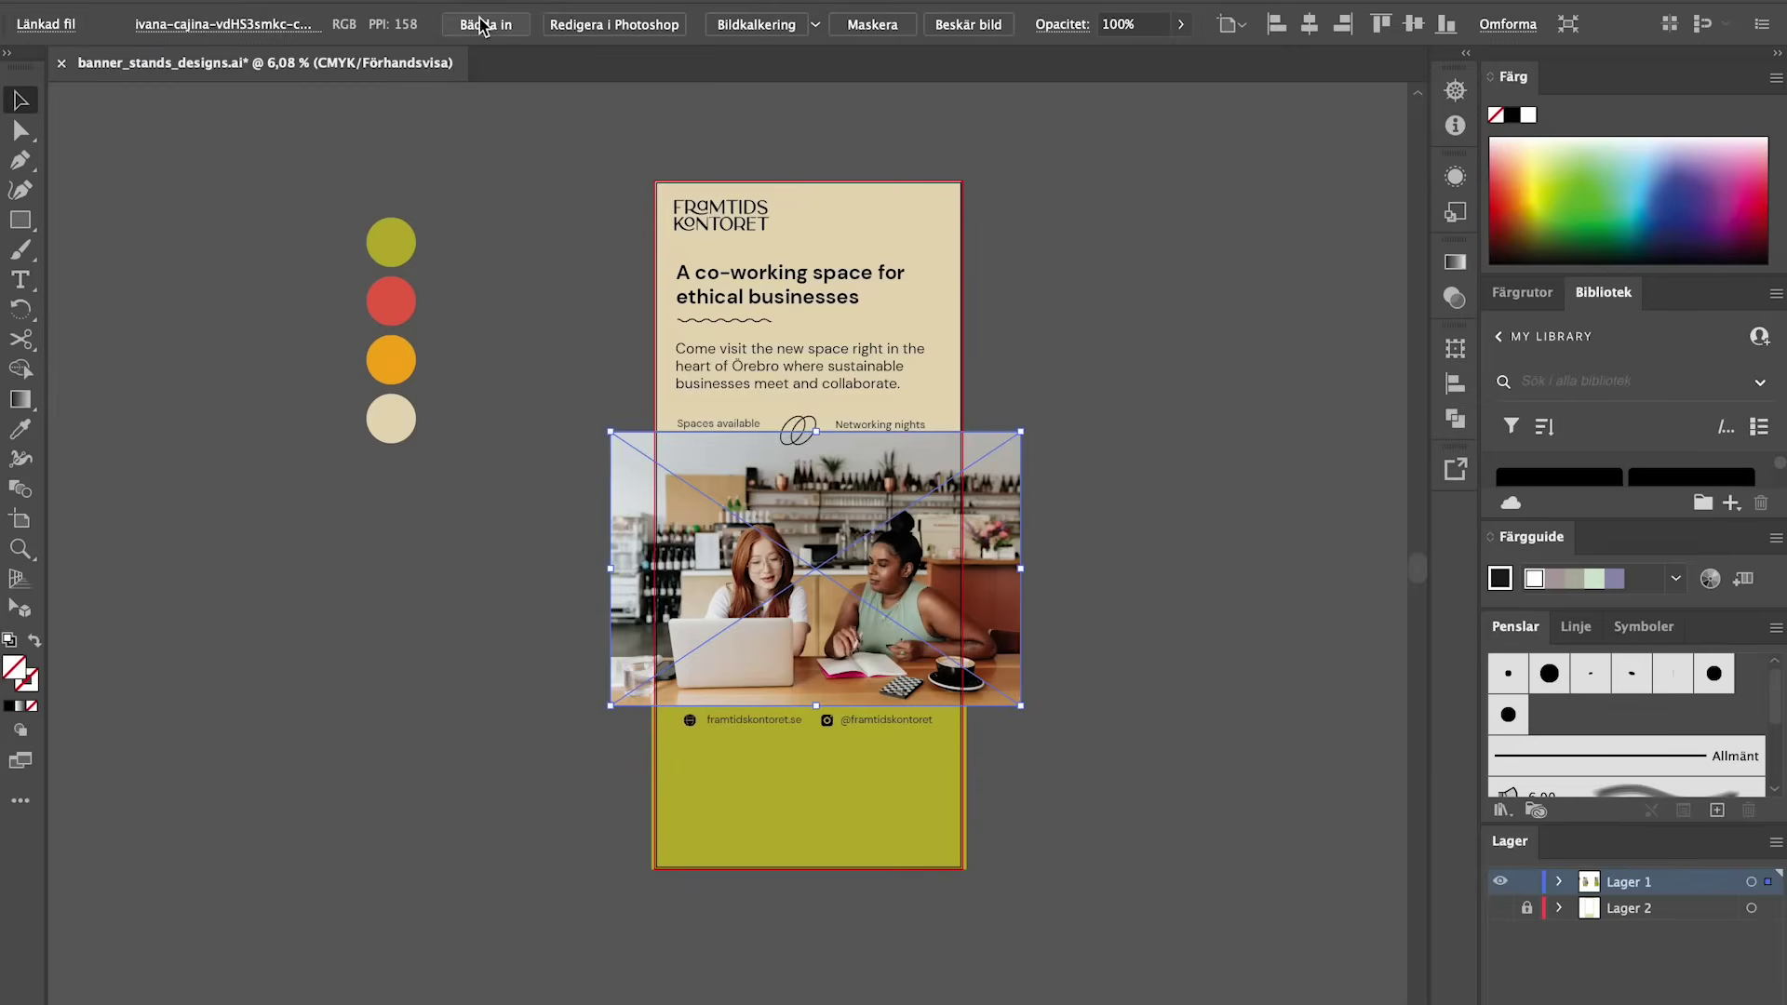
- Expand the headline text into outlined shapes, keeping Object and Fill checked
{"action": "left_click", "coordinate": [493, 151]}
{"action": "left_click", "coordinate": [735, 276]}
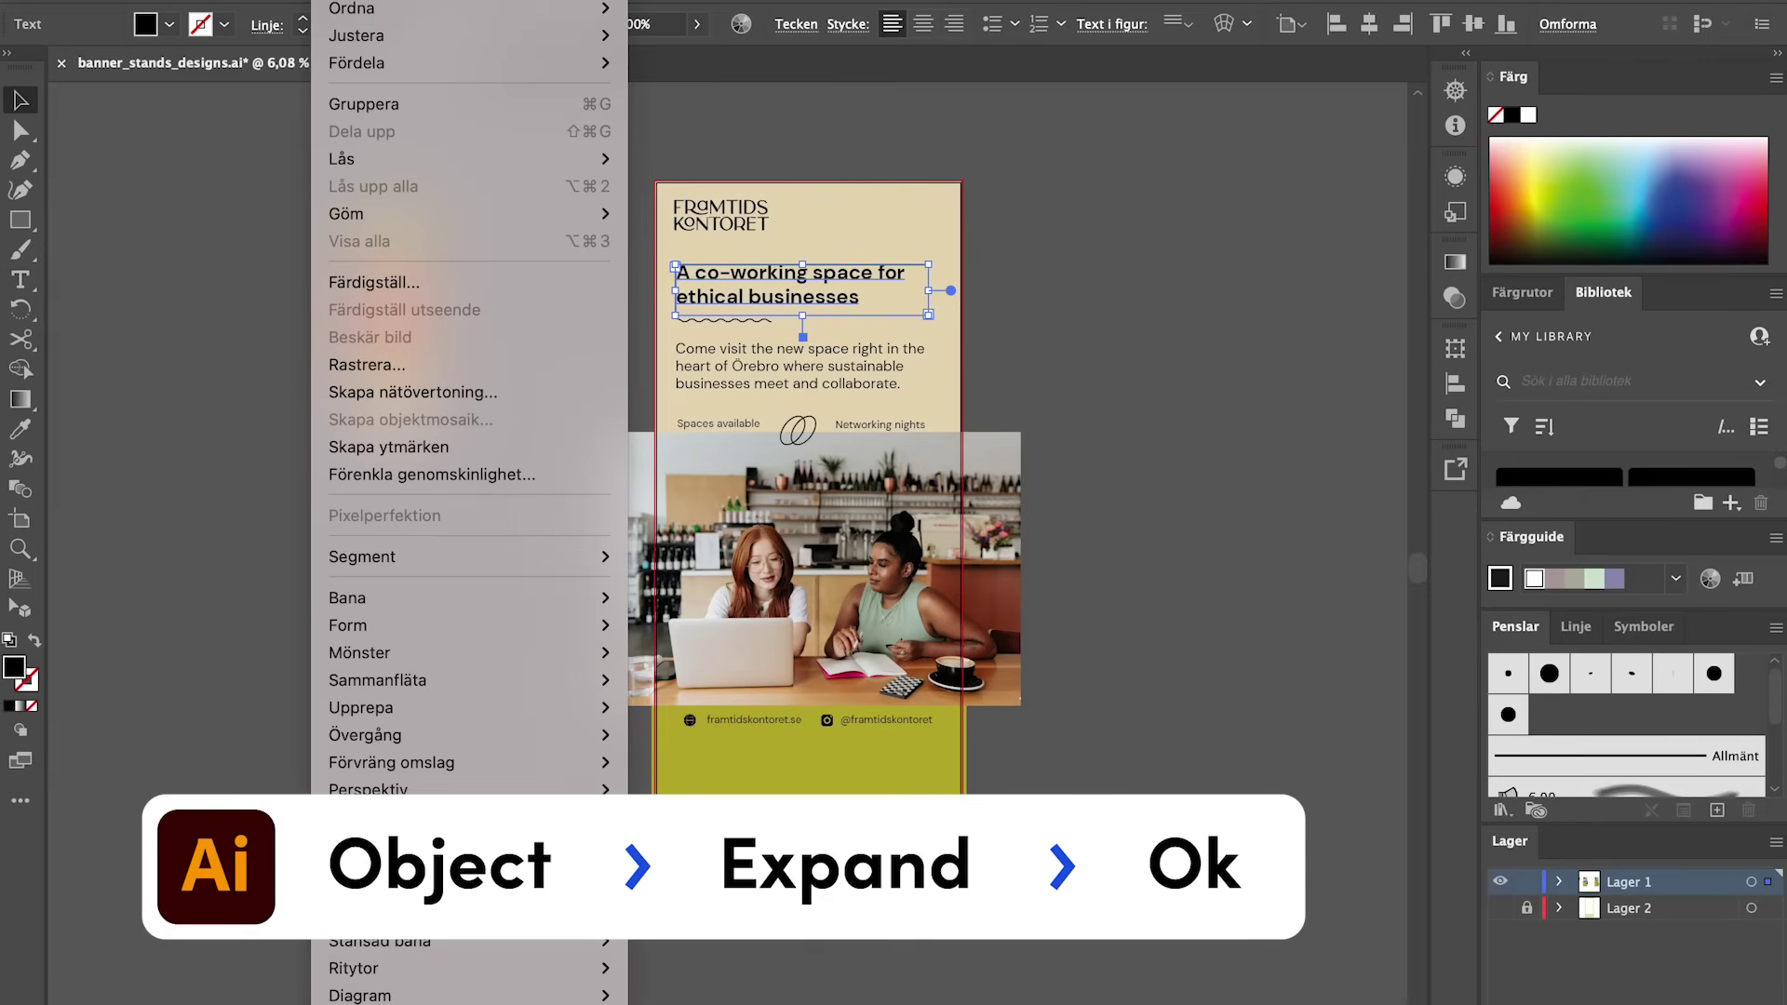
{"action": "left_click", "coordinate": [371, 283]}
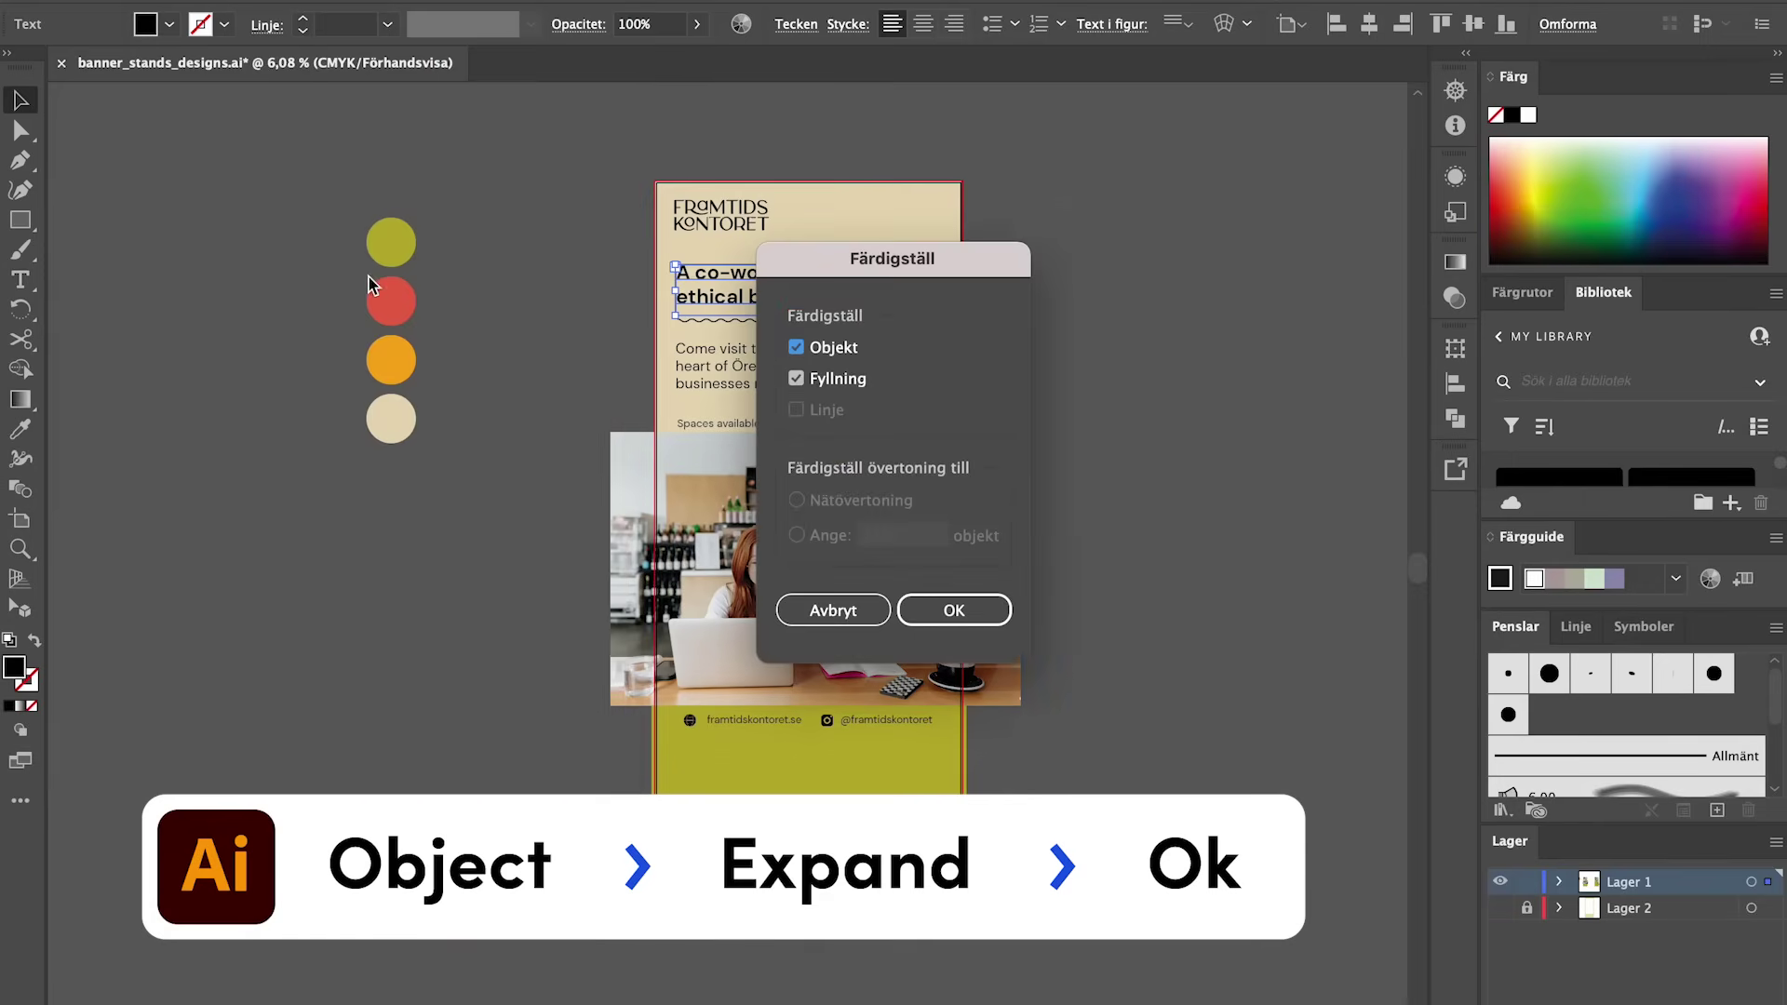
{"action": "left_click", "coordinate": [951, 612]}
{"action": "scroll", "coordinate": [850, 270], "scroll_direction": "up", "scroll_amount": 5}
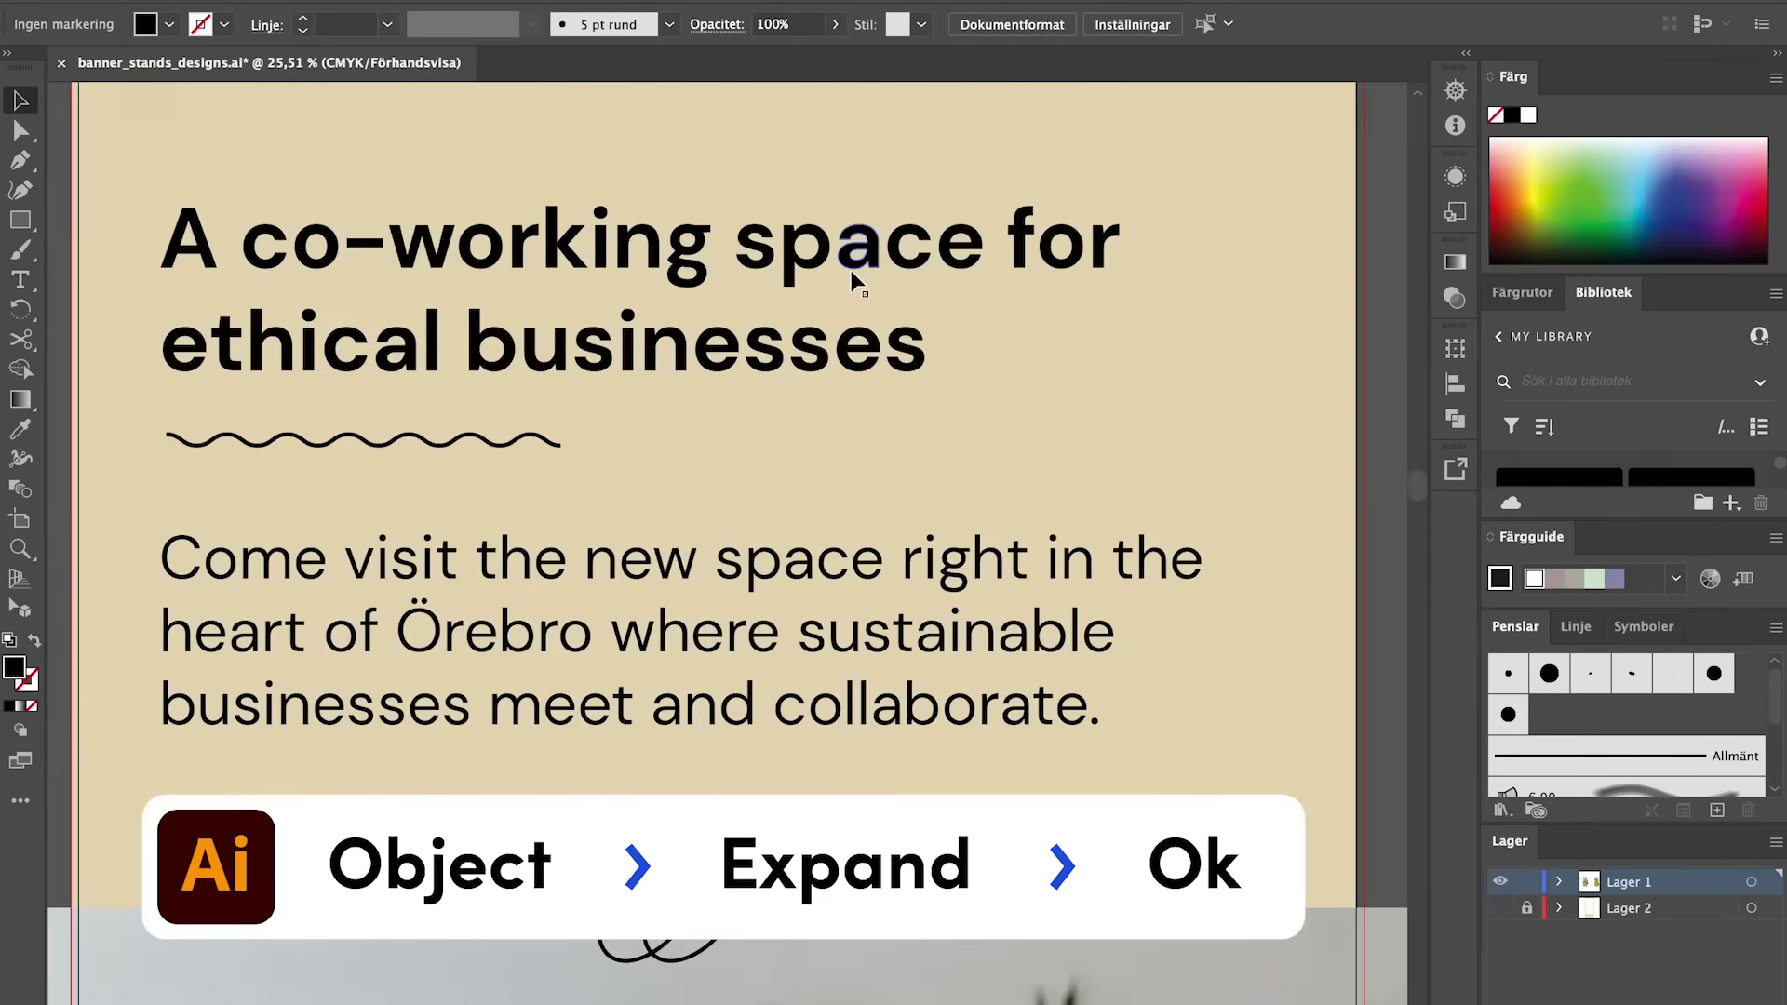